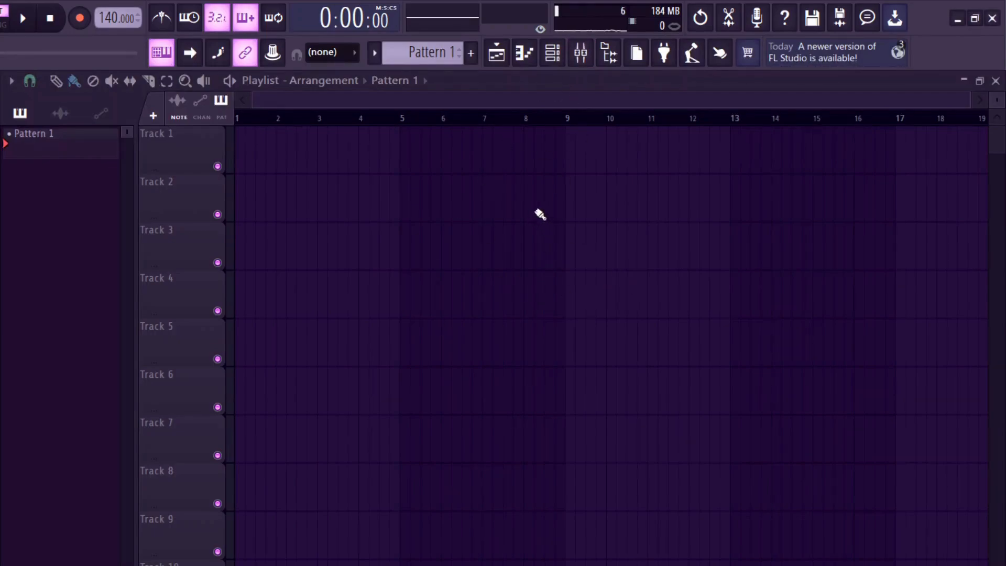
Open the mixer, reposition its window and select the Insert 1 track to view its effect slots
click(581, 53)
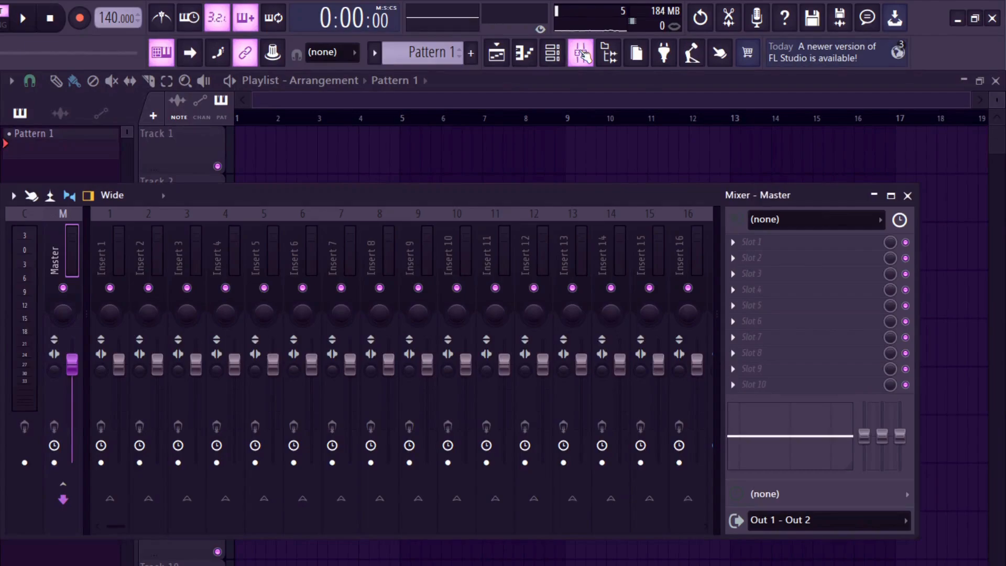
drag(332, 198, 376, 142)
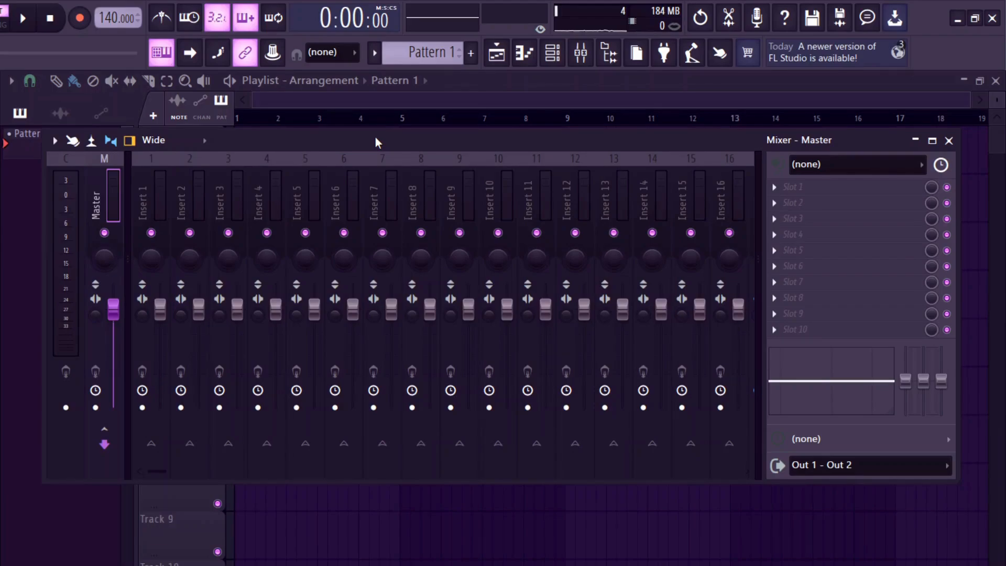
click(151, 209)
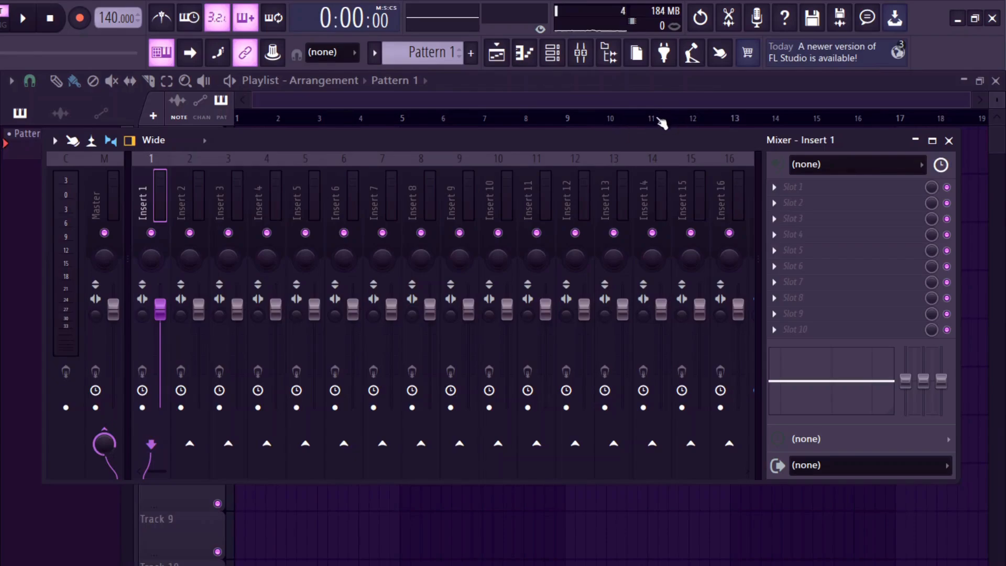
drag(643, 140, 634, 157)
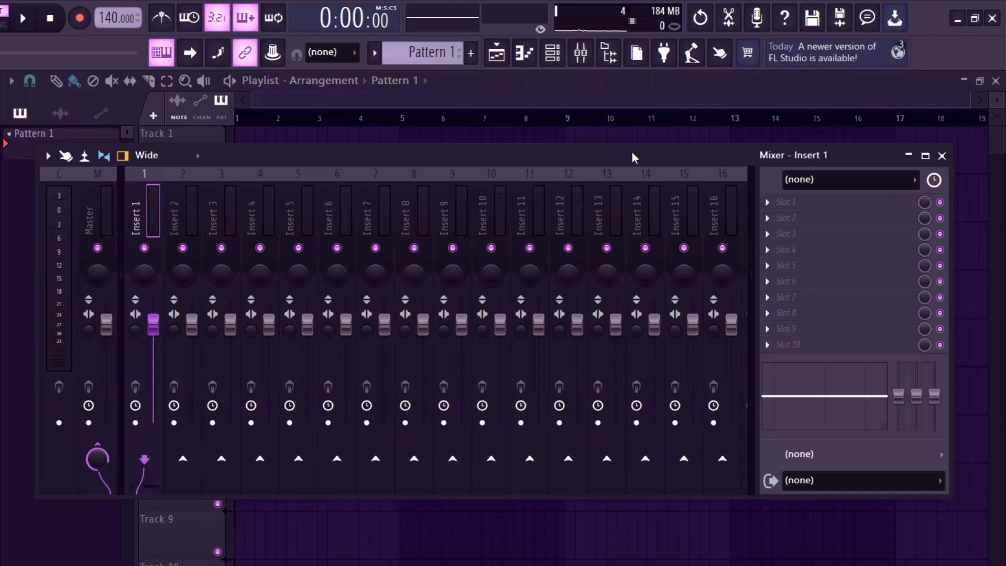
key(F9)
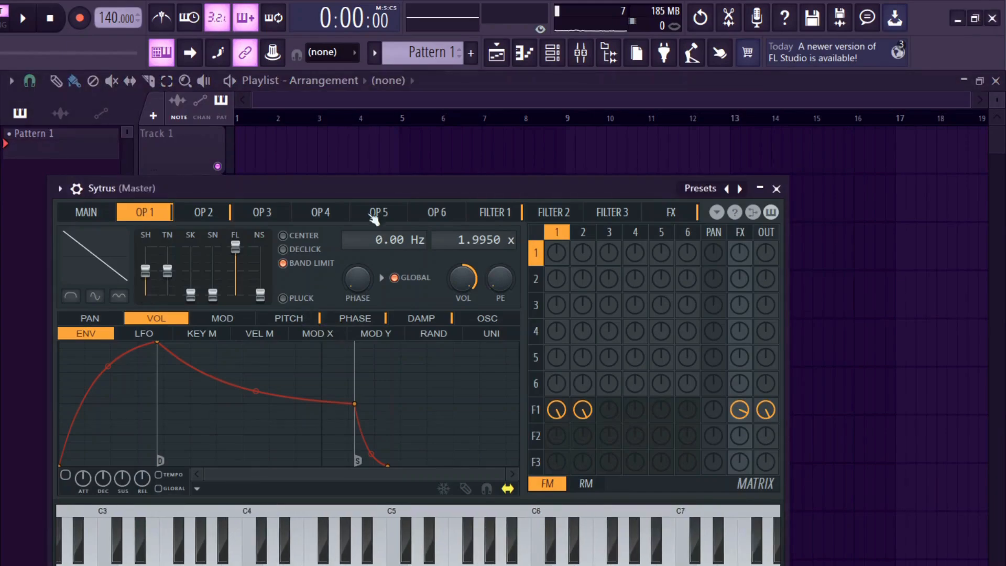
Reposition the Sytrus window, load the Deep2 preset and audition it with a few notes
drag(374, 188, 446, 138)
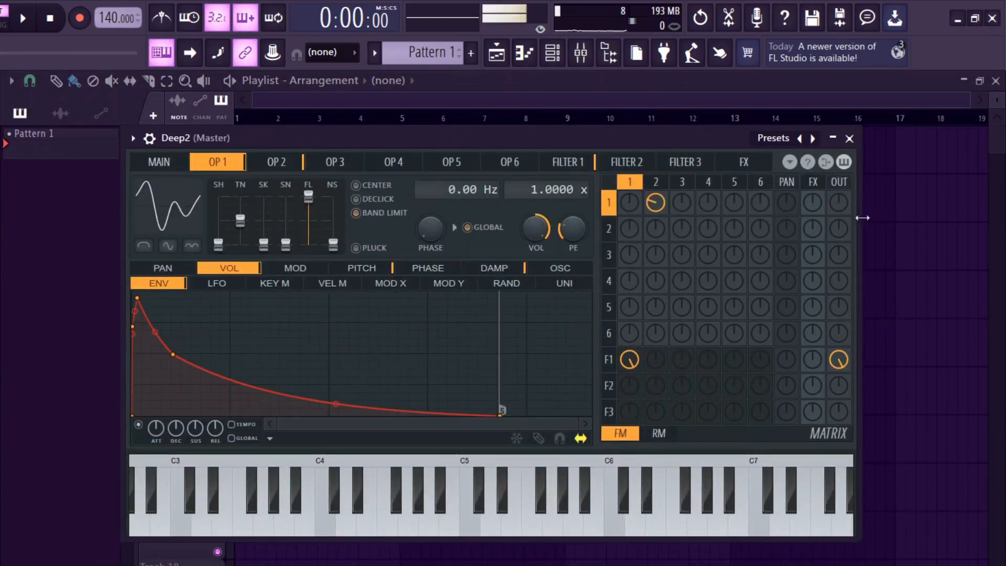
key(z)
key(z)
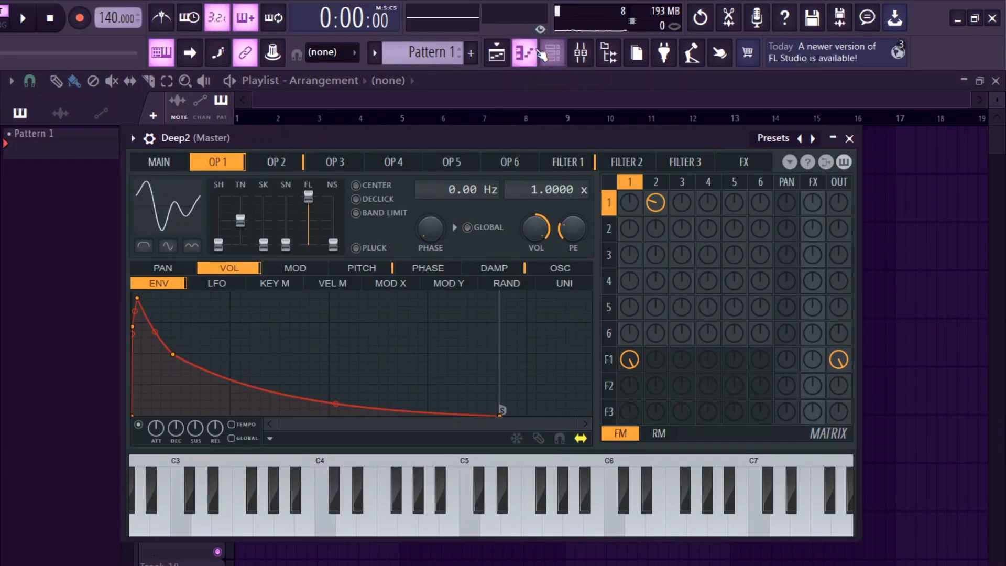
Draw a one-bar F3 note for the Deep2 channel in the piano roll and play it back
click(541, 53)
drag(126, 334, 314, 205)
click(25, 26)
key(space)
key(Tab)
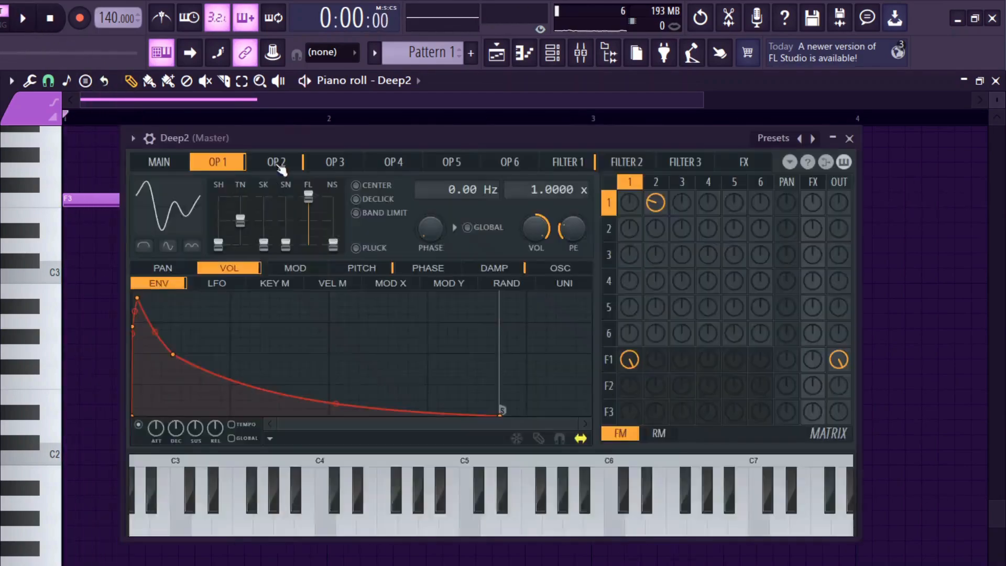
Place Pattern 1 at bar 1 of Track 3 in the playlist and remove the stray extra copy
key(F5)
click(56, 141)
drag(316, 255, 303, 259)
right_click(326, 253)
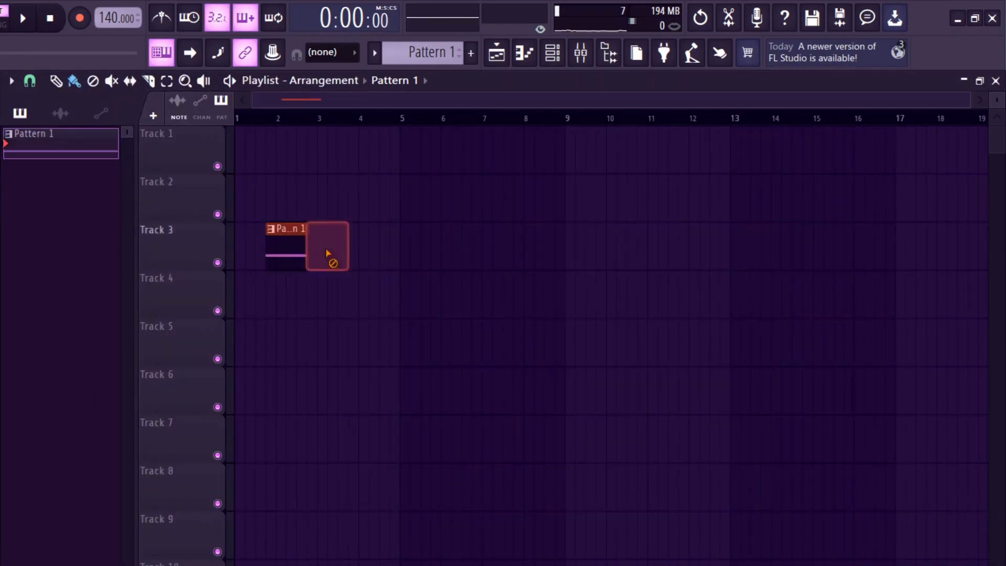
Route the Deep2 channel to mixer track 2 with the mixer and channel rack open
click(581, 53)
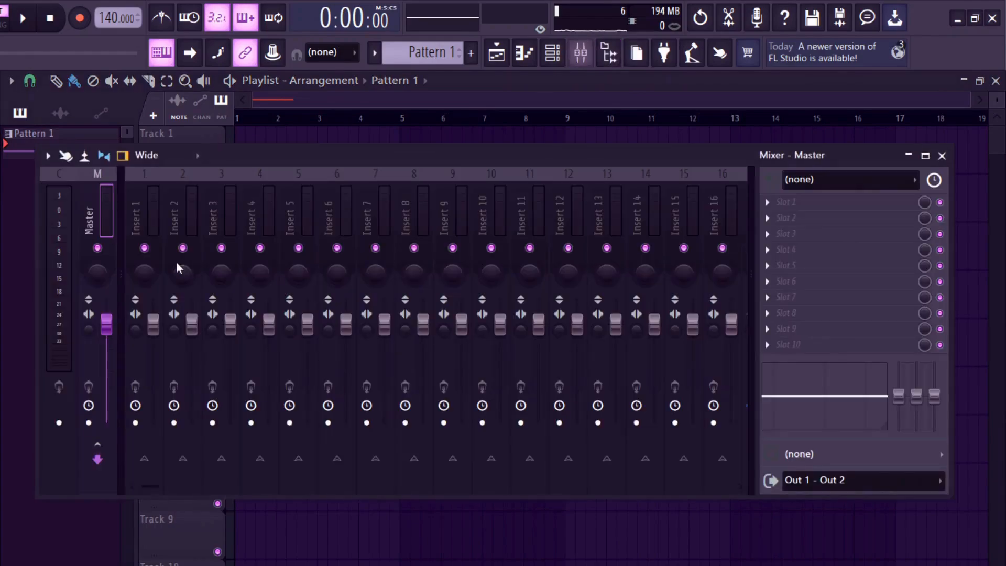
click(552, 52)
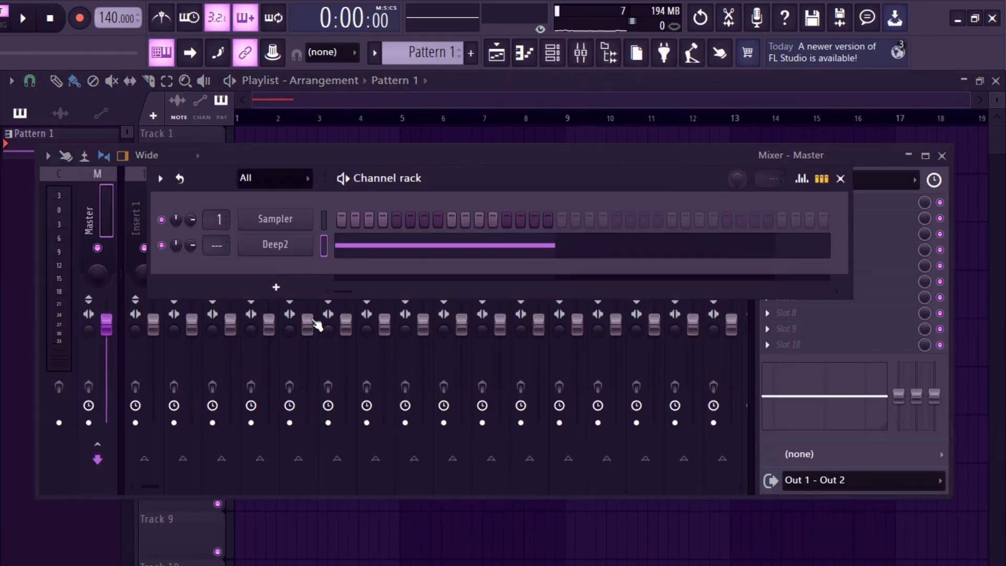
key(F6)
Boost the low band of the Deep2 mixer track's built-in equalizer and listen to the playback
mouse_move(898, 394)
mouse_down()
mouse_move(898, 361)
mouse_move(899, 378)
mouse_up()
key(space)
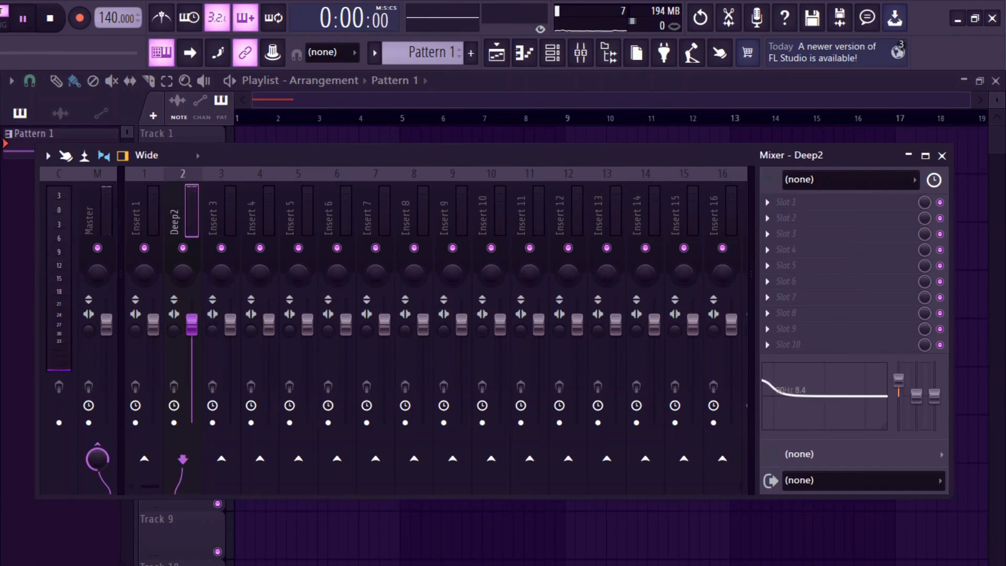
key(space)
key(F9)
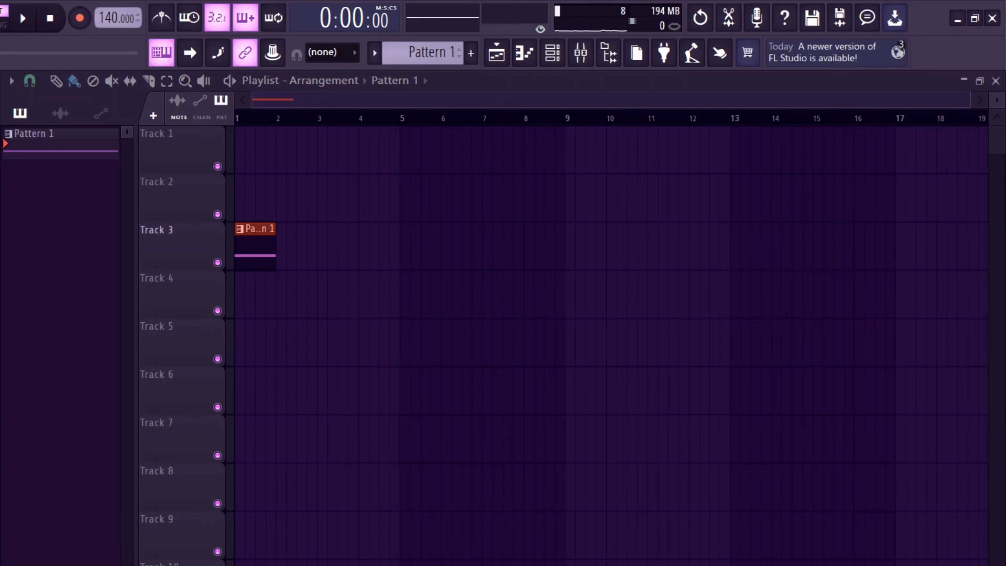
Add the Kick 6 sample at bar 1 of Track 4 in the playlist and play it with Pattern 1
drag(1, 340, 243, 299)
scroll(153, 318, up, 8)
drag(311, 304, 264, 304)
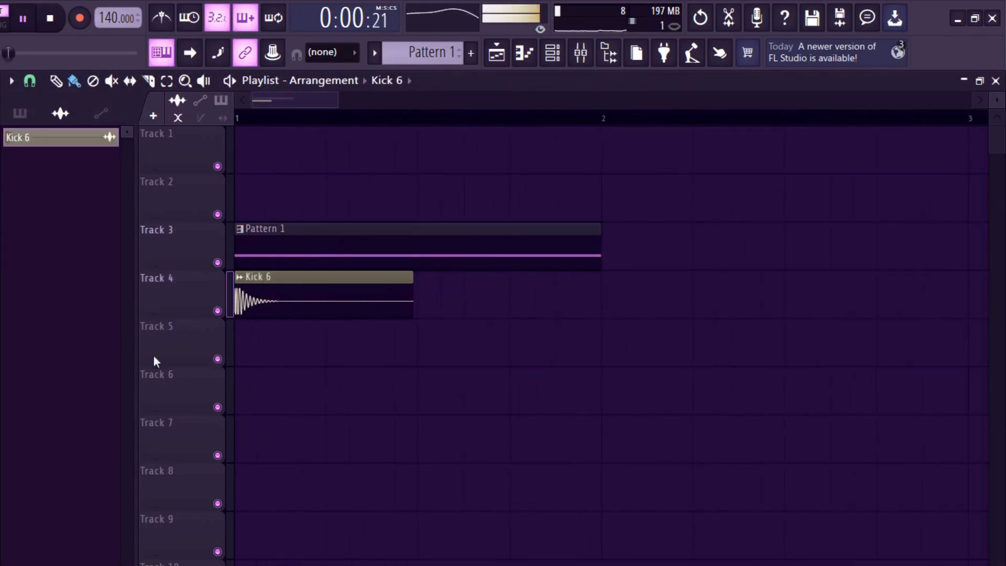
key(space)
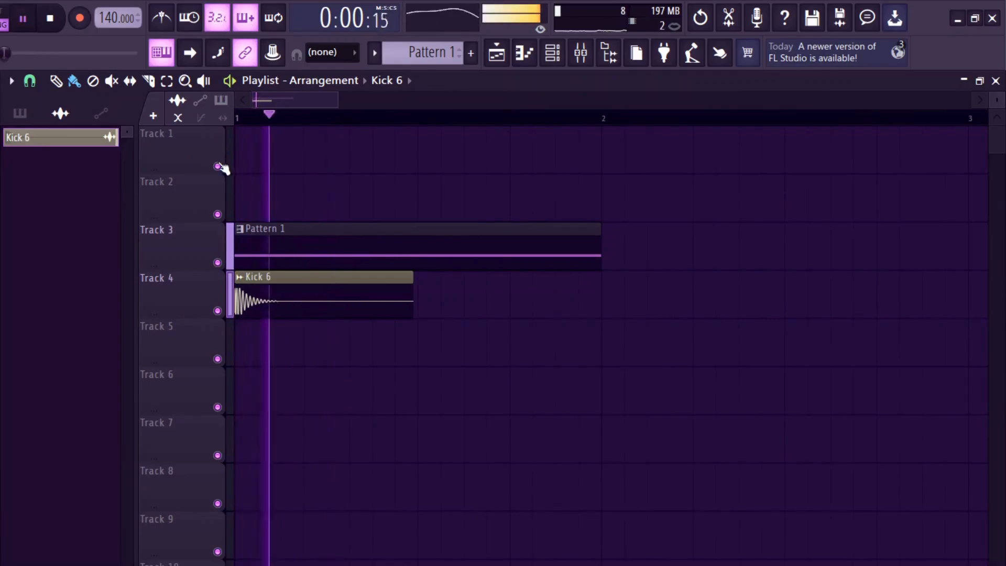
key(space)
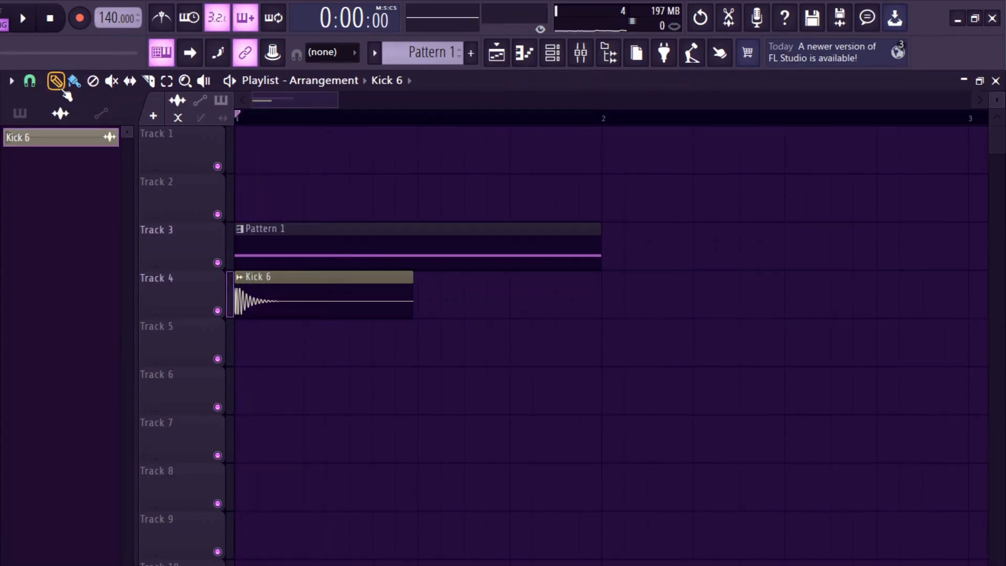
Select the Master track in the mixer to view its routing
click(581, 52)
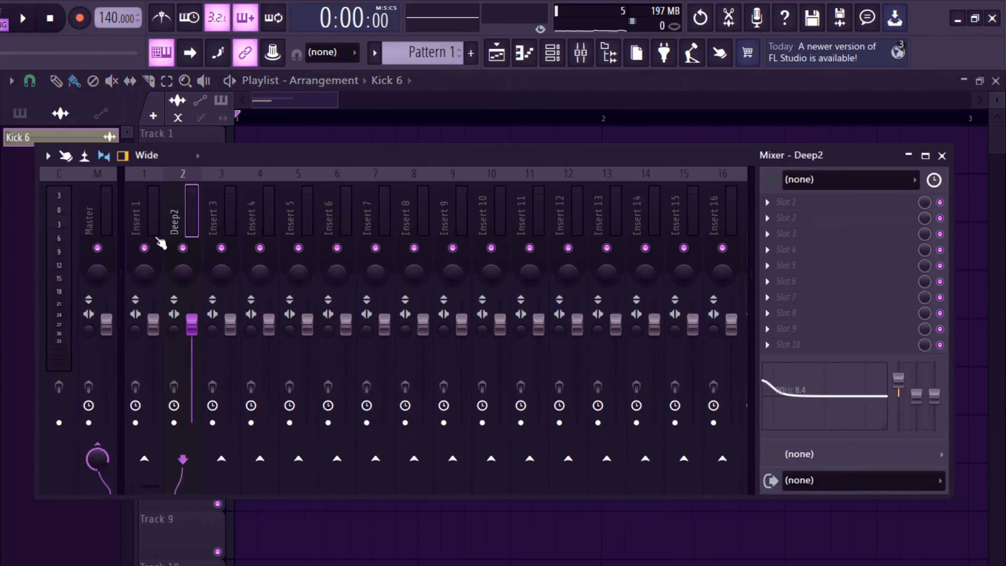
click(90, 217)
key(F9)
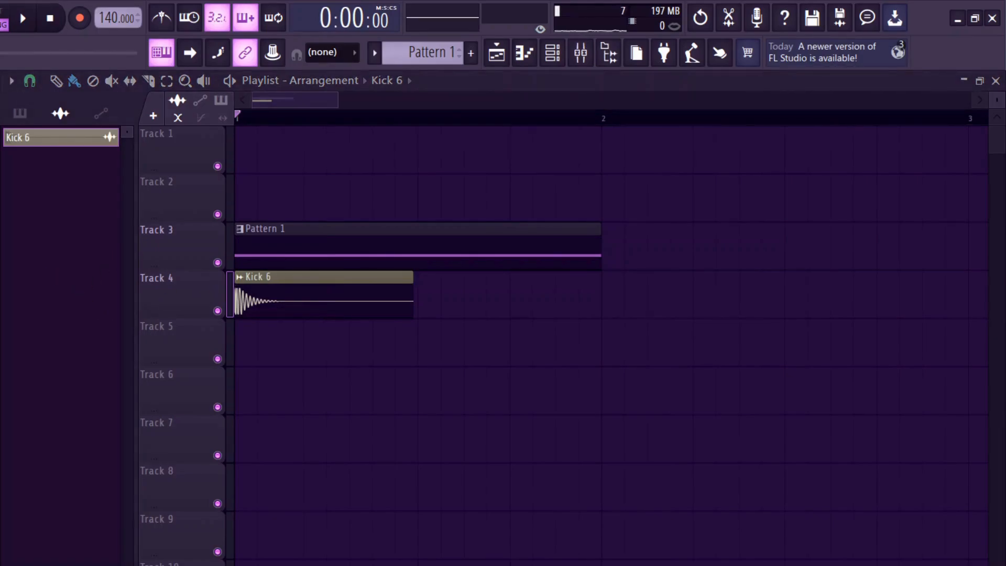
Raise the boost in the Kick 6 audio clip's precomputed effects and close its settings
scroll(309, 385, down, 2)
scroll(146, 381, up, 3)
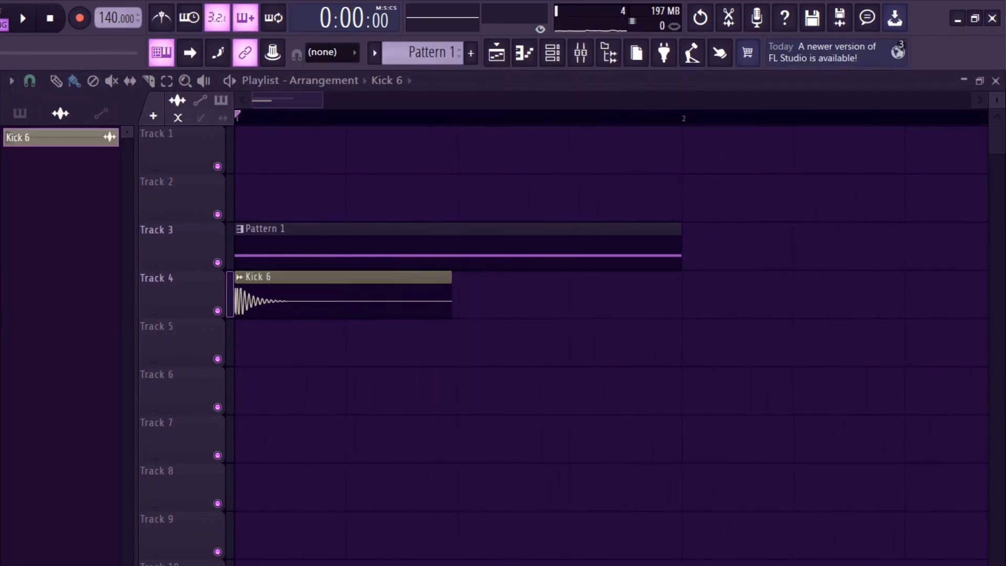
scroll(485, 386, down, 2)
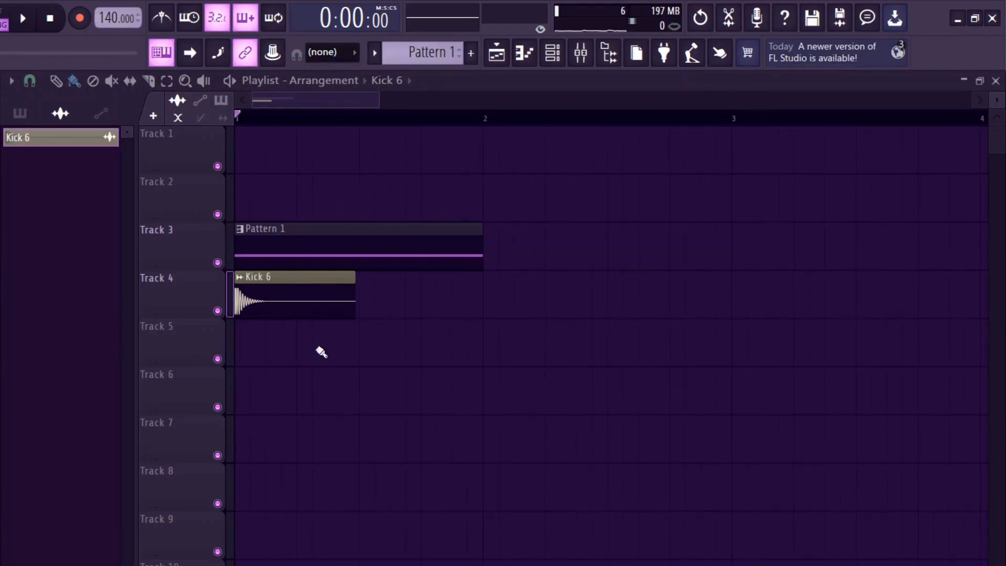
double_click(315, 276)
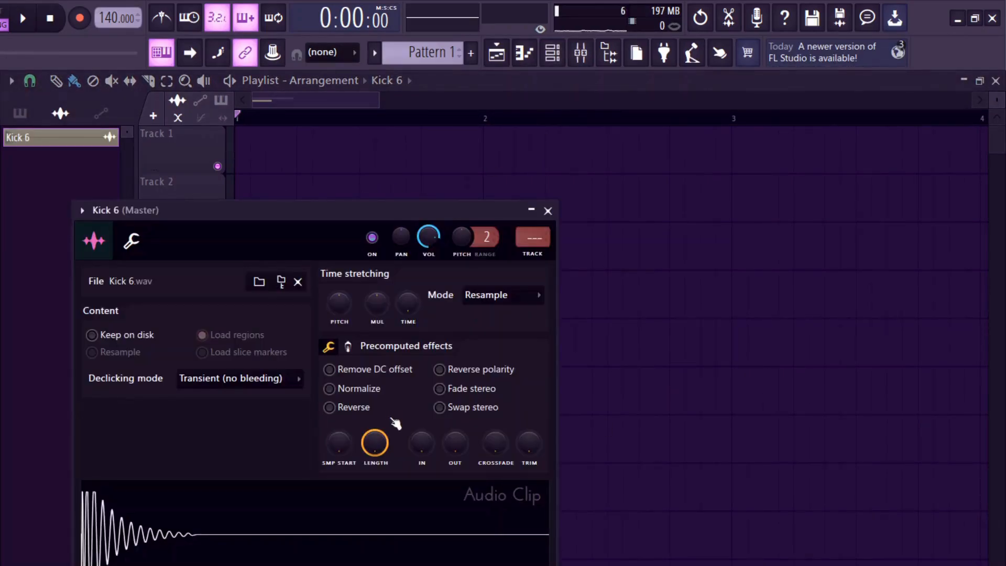
click(348, 346)
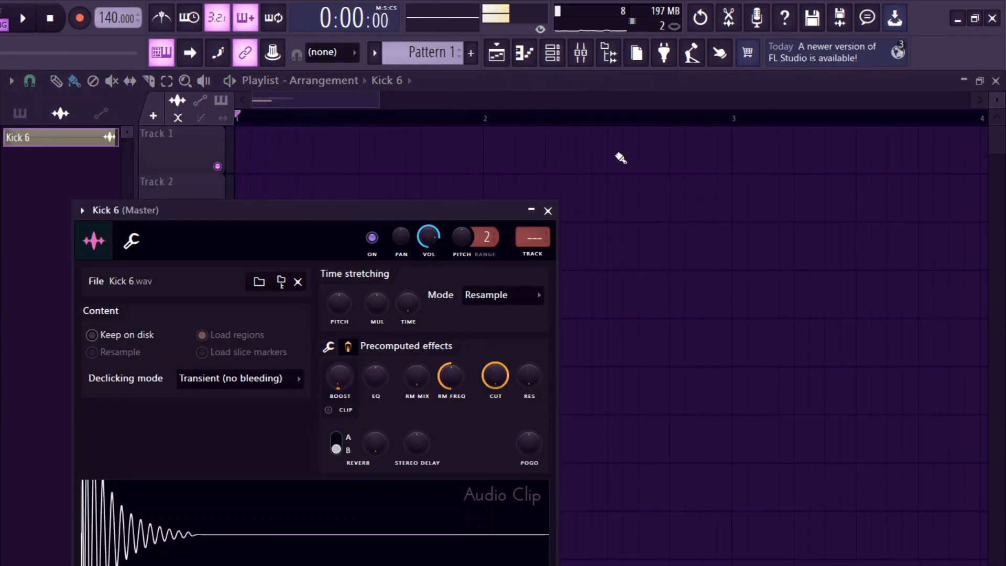
drag(341, 373, 340, 389)
click(548, 210)
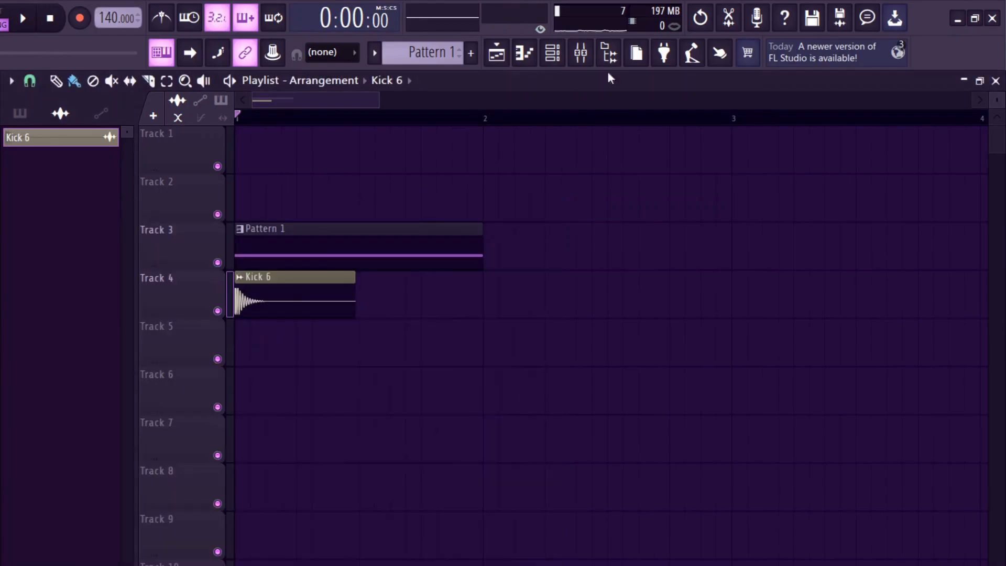
Show the automation clips in the playlist picker and select the Deep2 track in the mixer
click(576, 61)
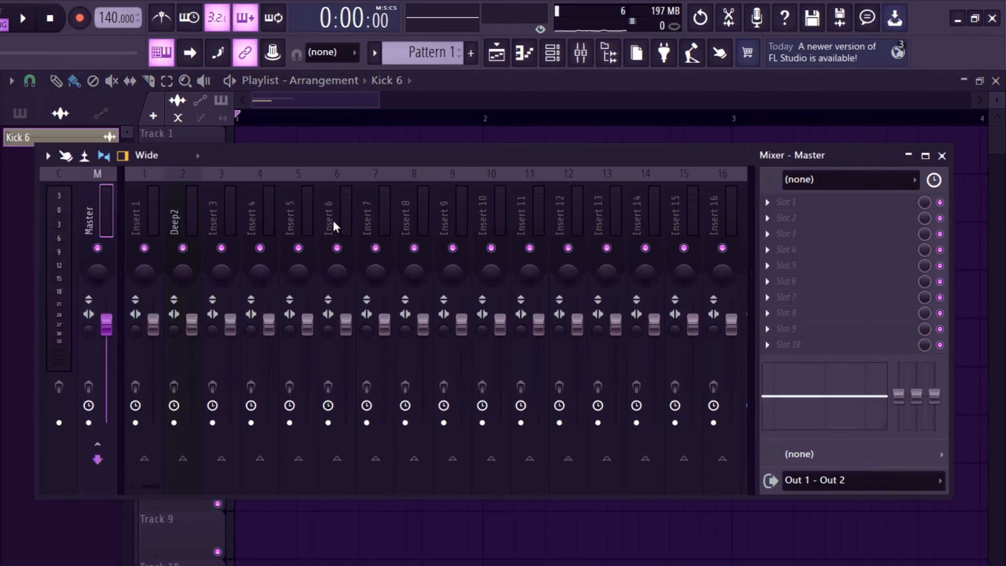
key(F9)
click(98, 115)
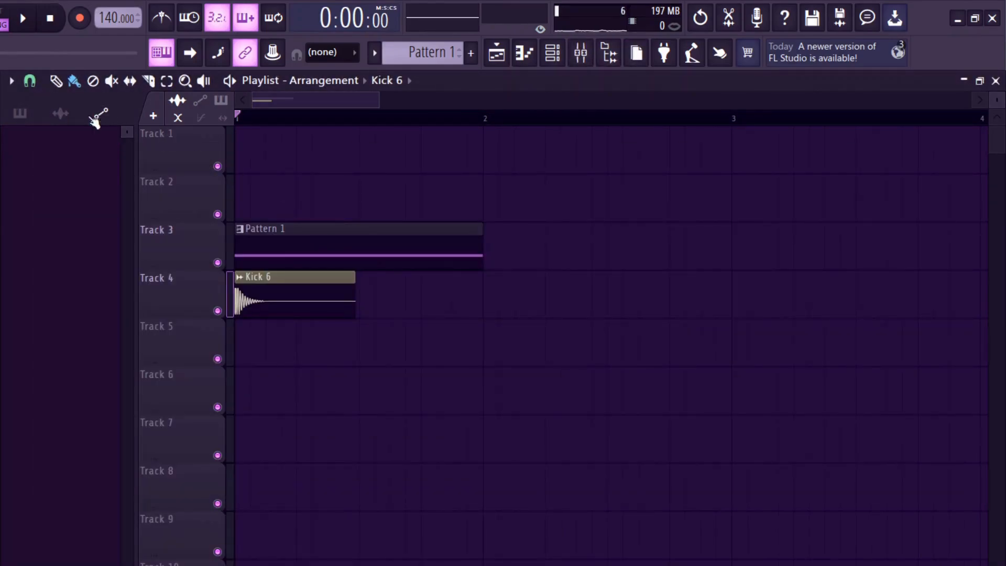
click(580, 53)
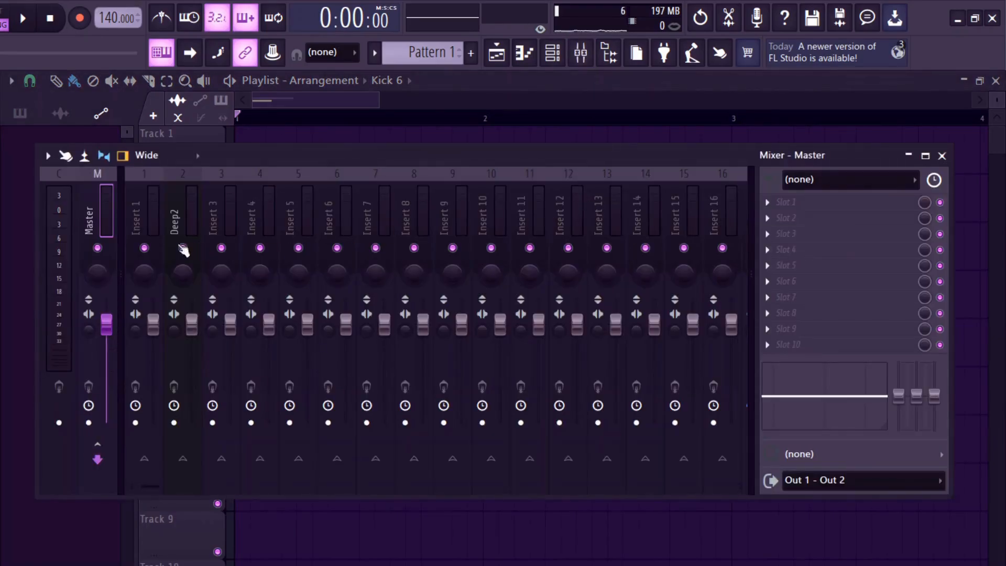
click(202, 238)
key(F9)
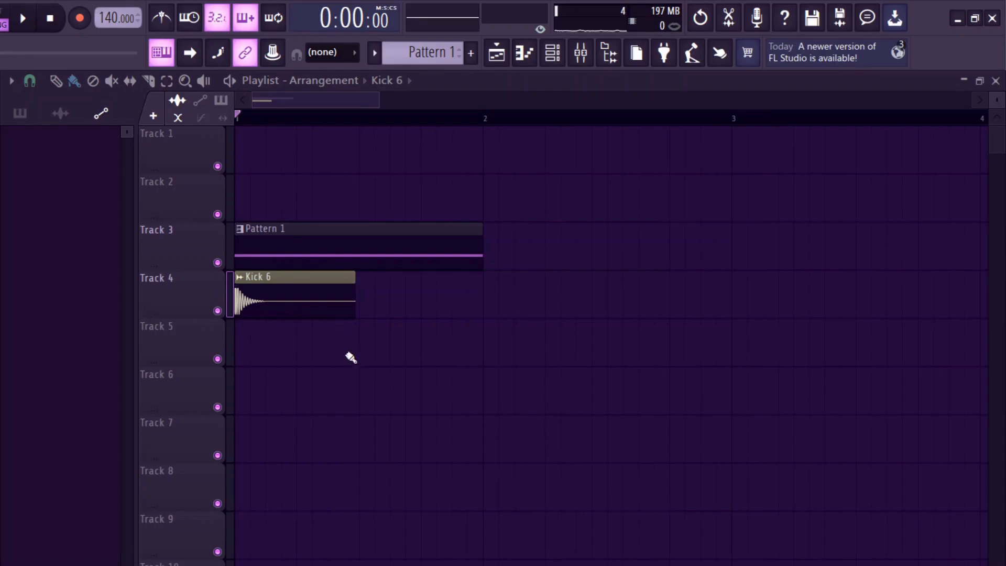
Delete the Kick 6 clip from Track 4 and undo the deletion
right_click(328, 316)
scroll(328, 318, down, 2)
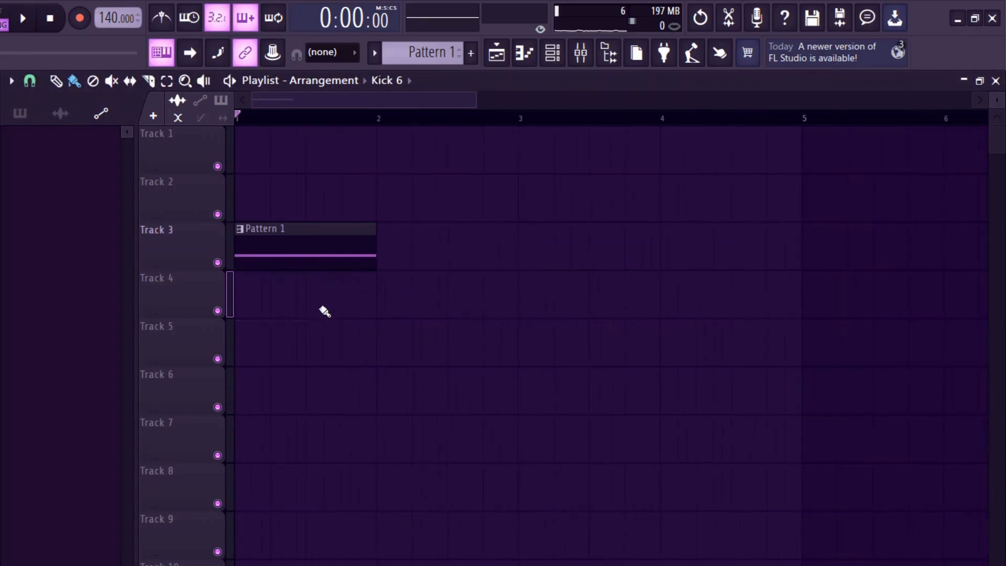
key(ctrl+z)
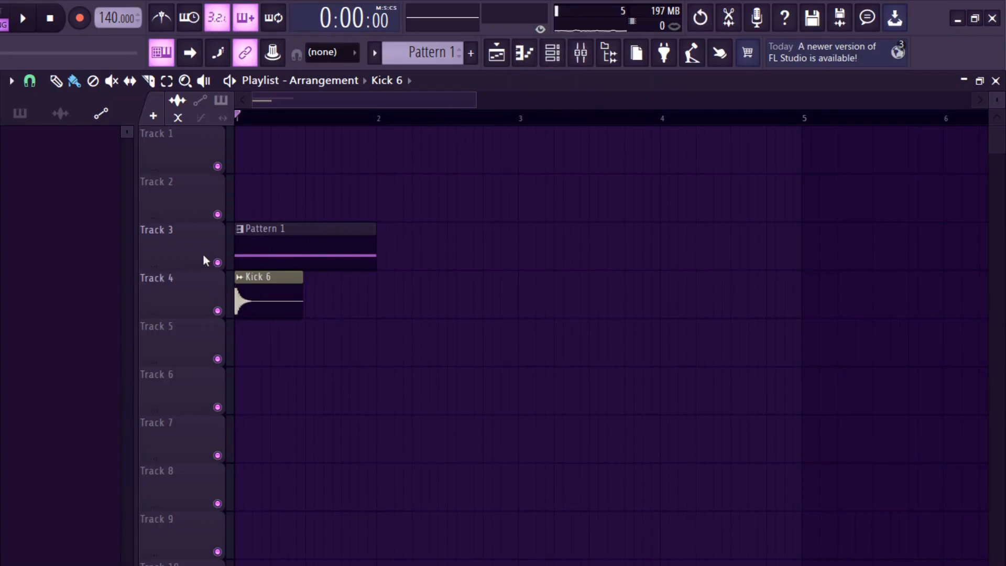
Try lowering the volume fader of the Insert 4 mixer track
click(580, 53)
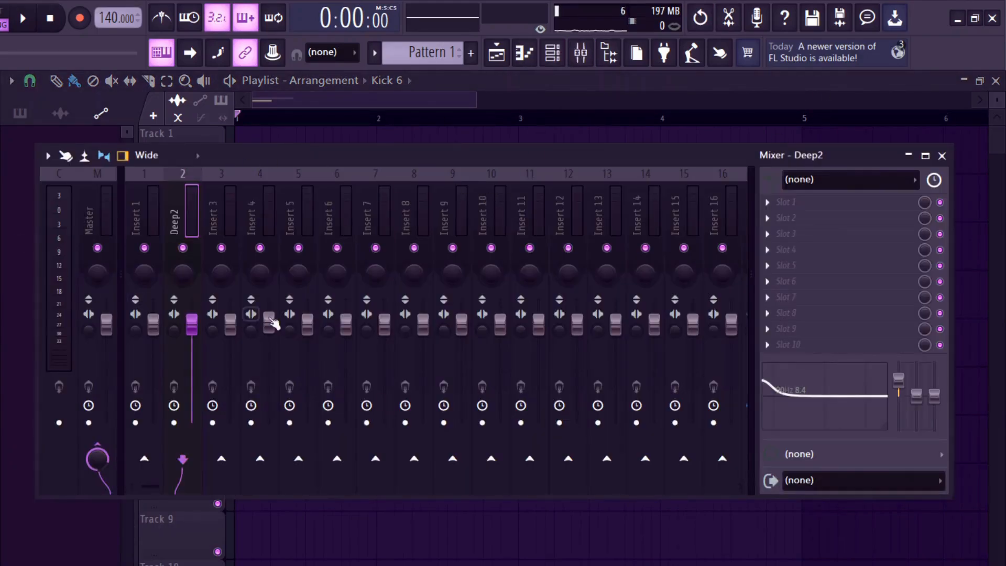
mouse_move(270, 320)
mouse_down()
mouse_move(268, 312)
mouse_move(270, 333)
mouse_up()
key(F9)
Dock Insert 16 to the right side of the mixer and select the Insert 14 track
click(580, 52)
click(705, 225)
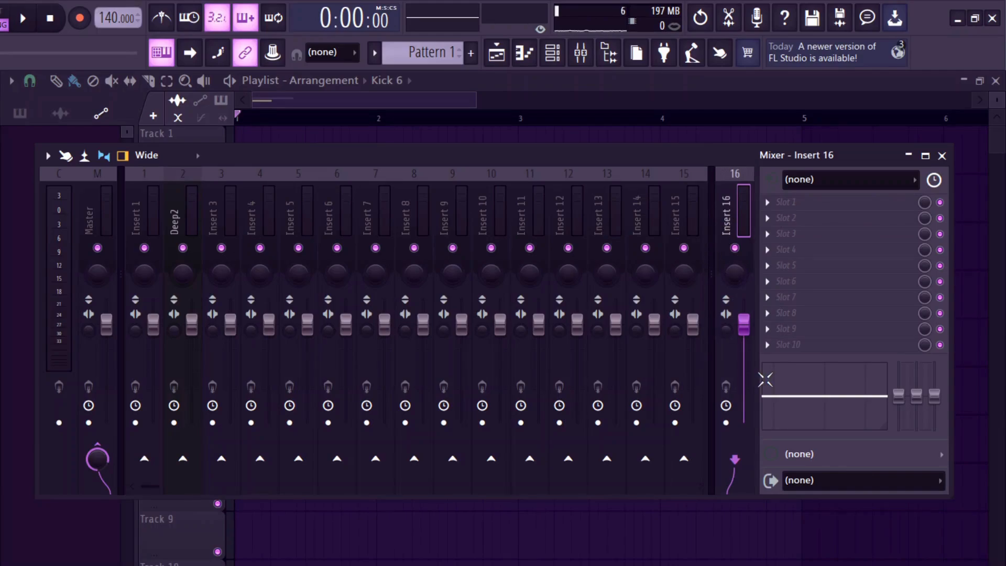
click(640, 211)
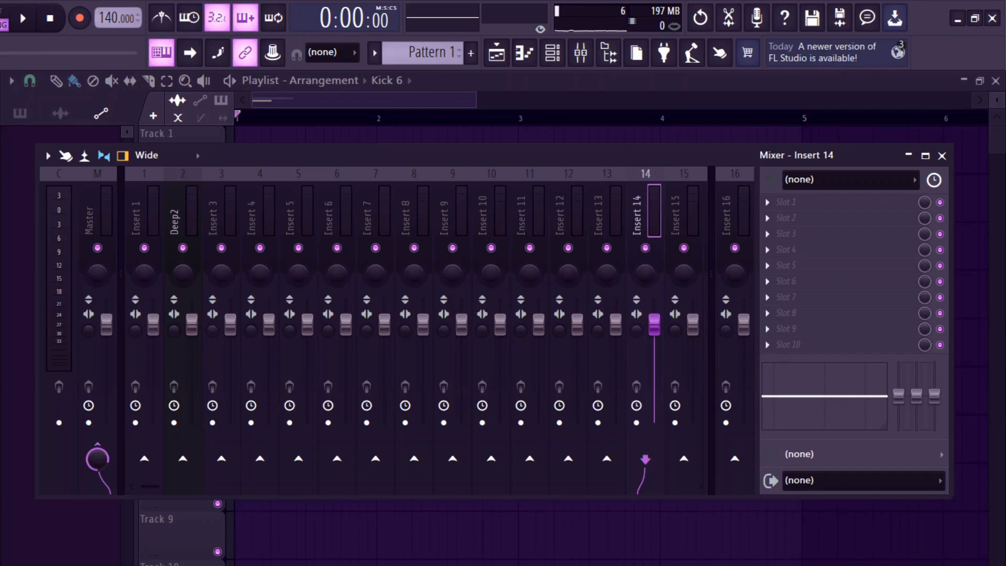
click(621, 211)
Browse the mixer's insert tracks from Insert 1 onwards and select Insert 4
click(137, 239)
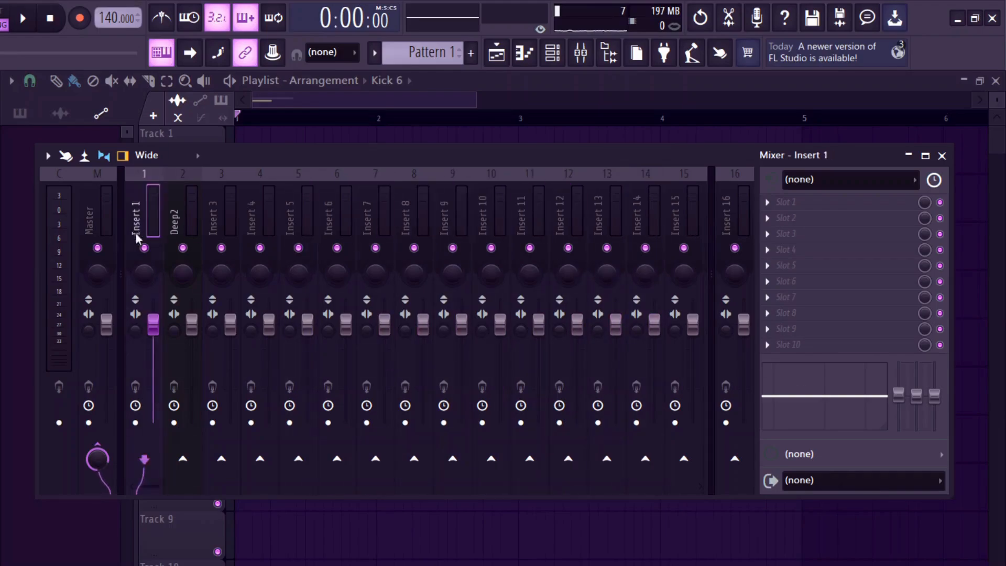
drag(137, 234, 316, 242)
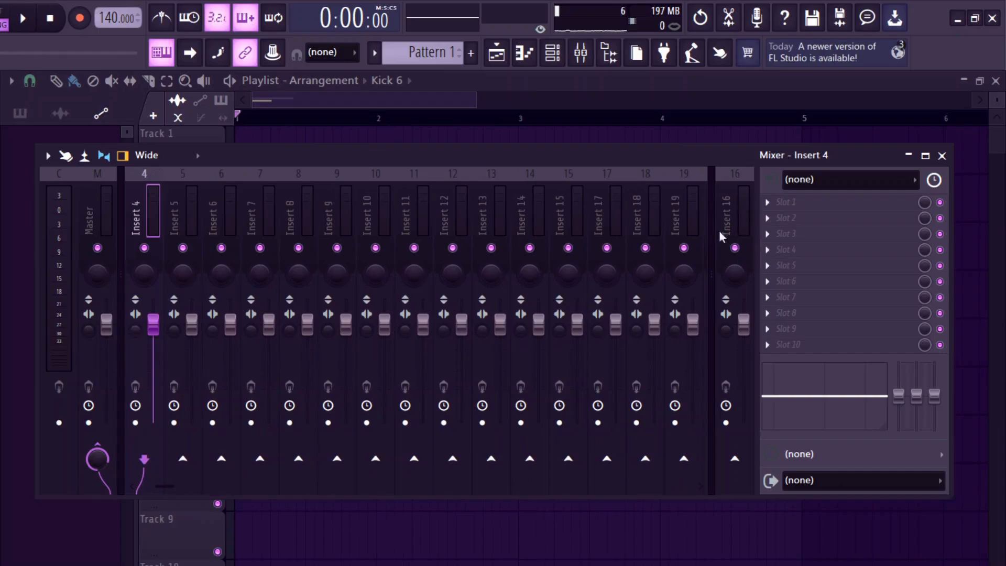
mouse_move(271, 198)
mouse_down()
mouse_move(112, 200)
mouse_move(271, 197)
mouse_up()
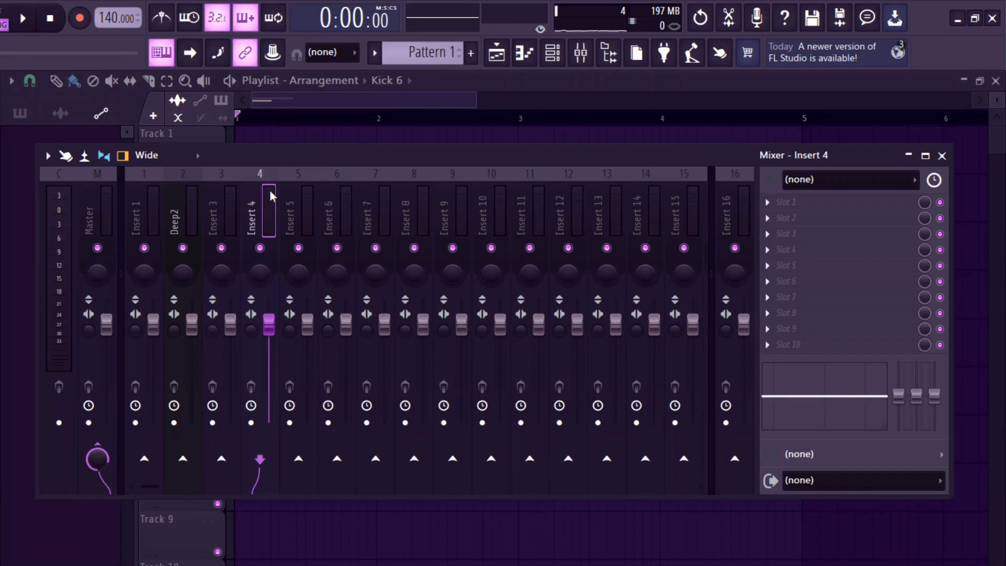
Load Fruity Balance into the first effect slot of Insert 16 and move its window over the mixer tracks
click(738, 220)
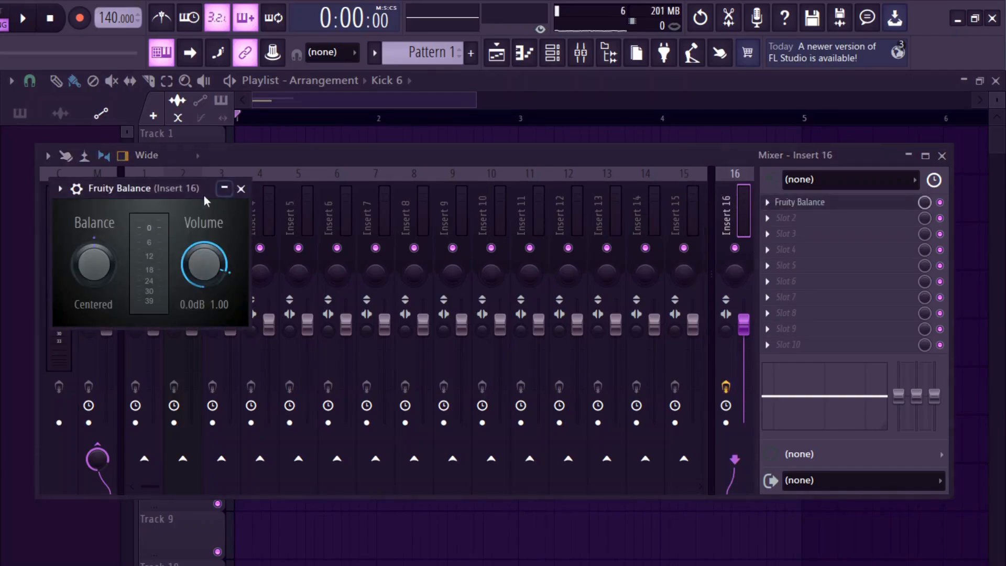
drag(193, 195, 352, 167)
Look through the mixer's insert tracks, select Insert 16, and open and close its Fruity Balance effect
scroll(618, 225, down, 10)
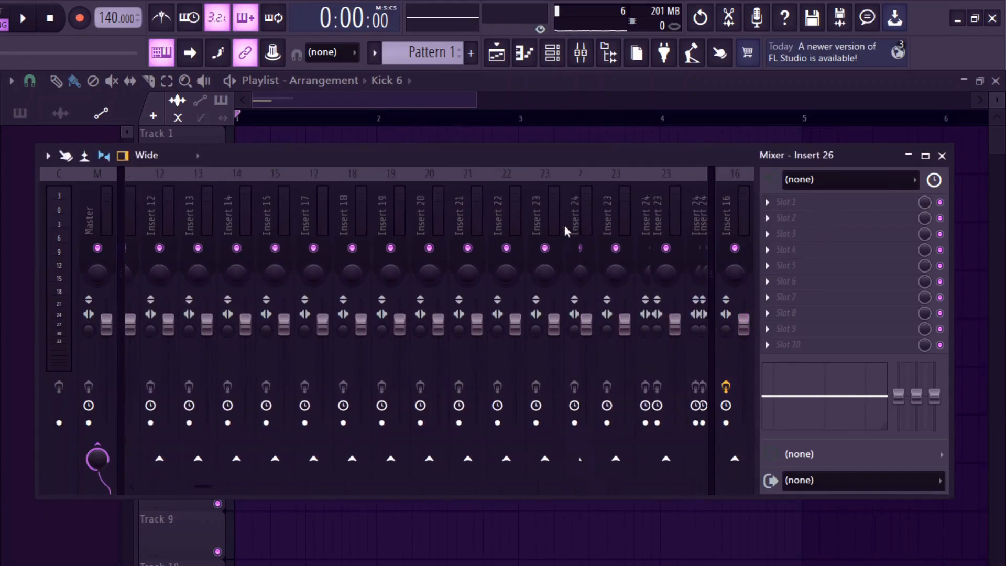
scroll(567, 231, up, 20)
scroll(312, 209, down, 4)
scroll(209, 215, up, 5)
scroll(65, 225, down, 3)
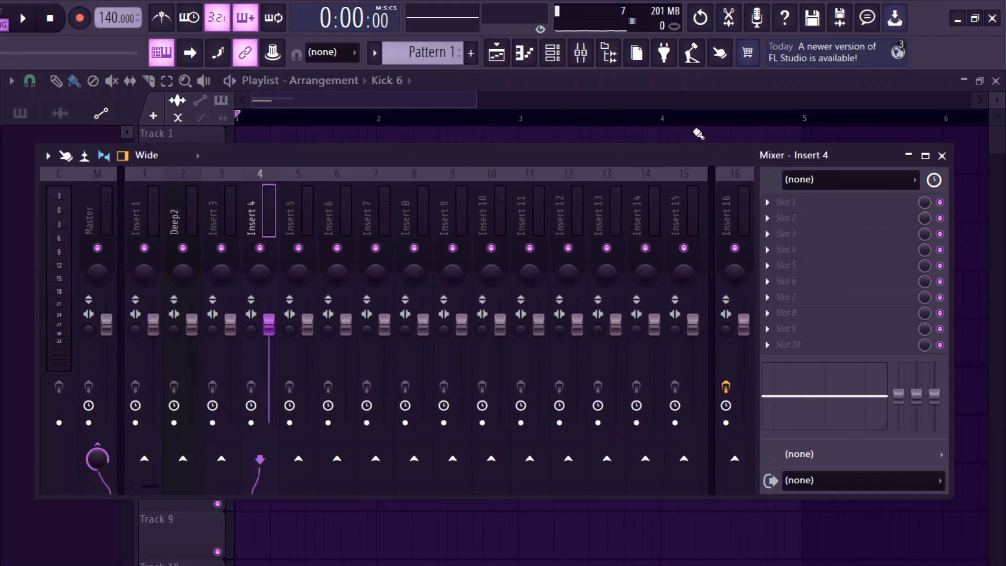
click(723, 189)
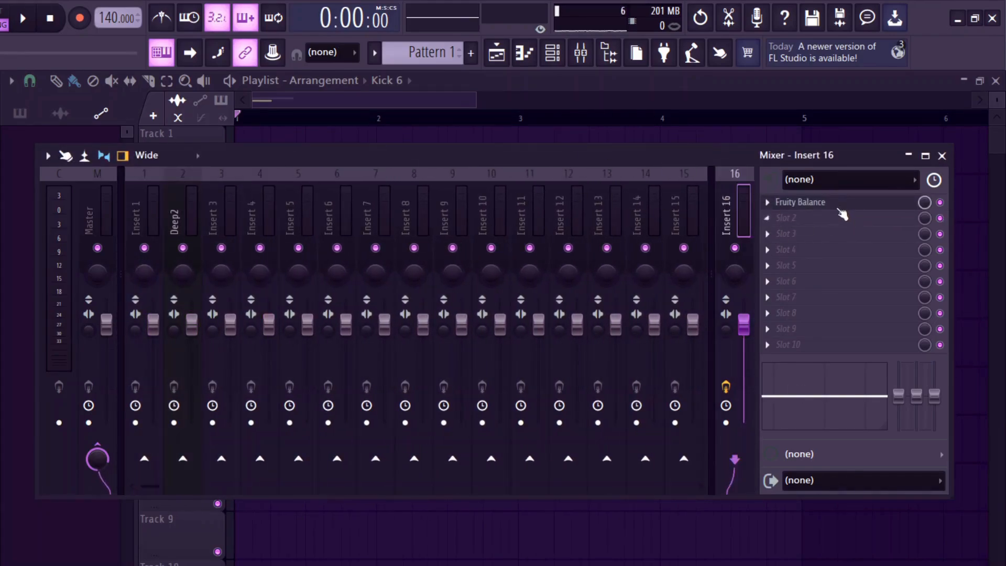
click(854, 203)
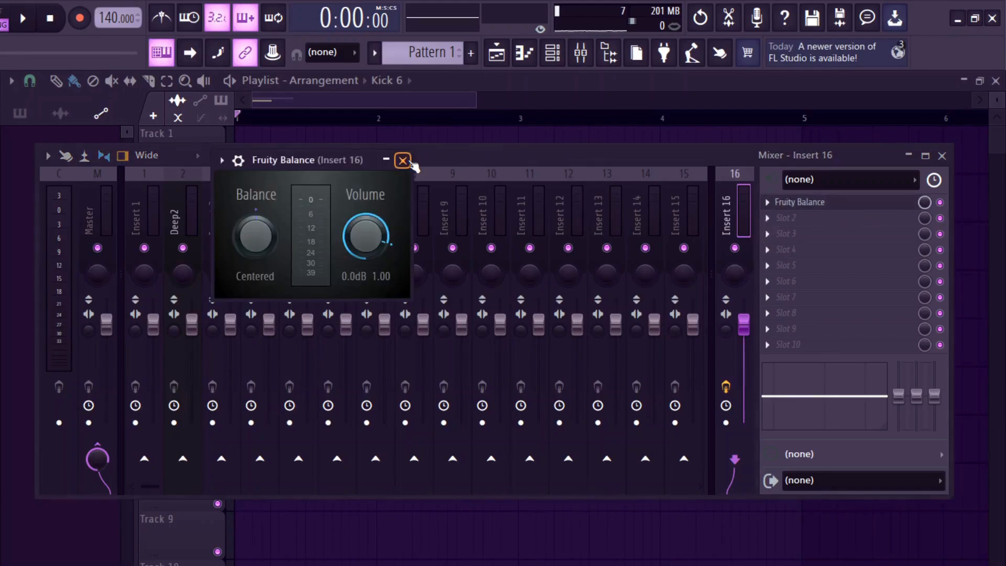
click(402, 161)
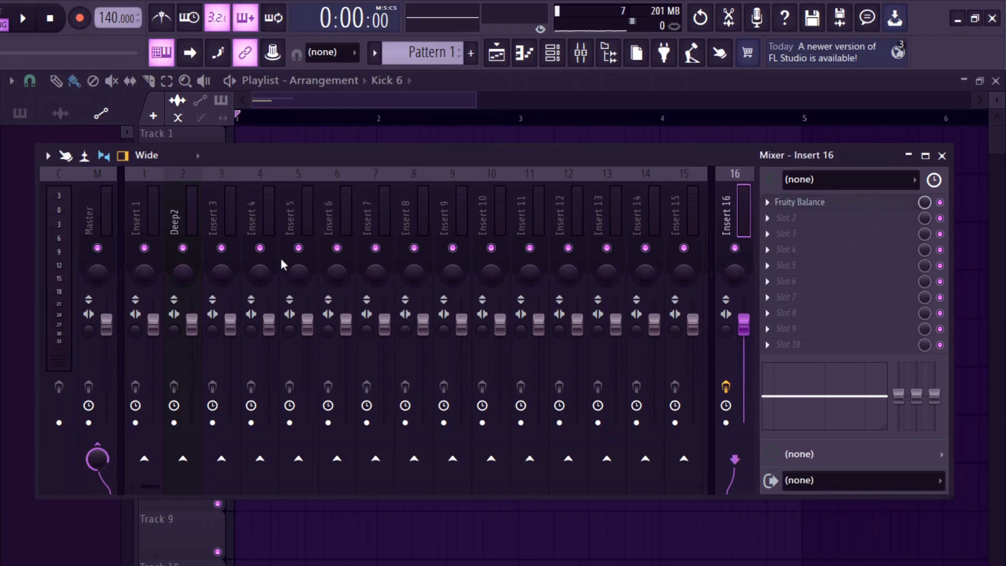
Select the Deep2 mixer track and repeatedly play the arrangement to check its signal level against the Master
click(186, 231)
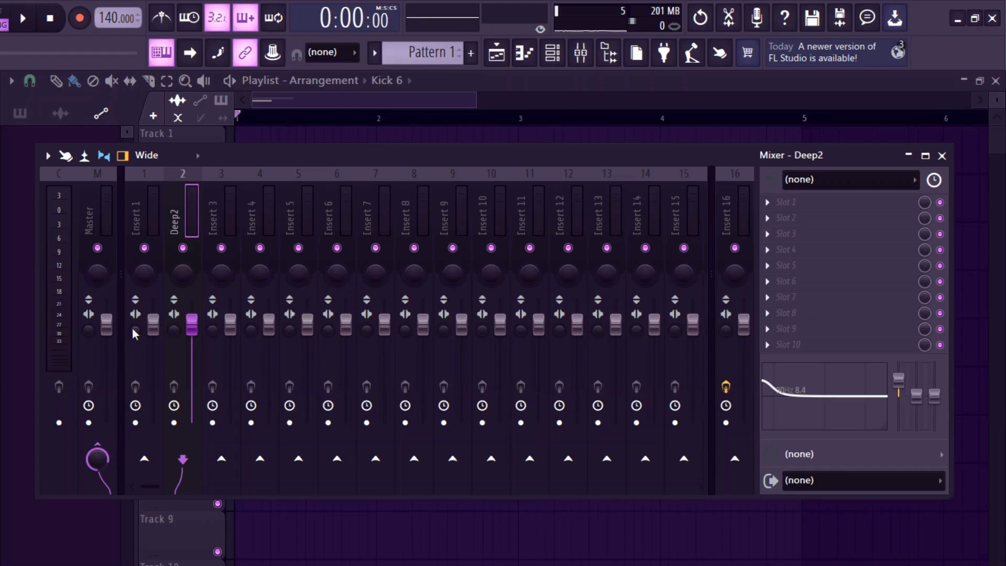
key(space)
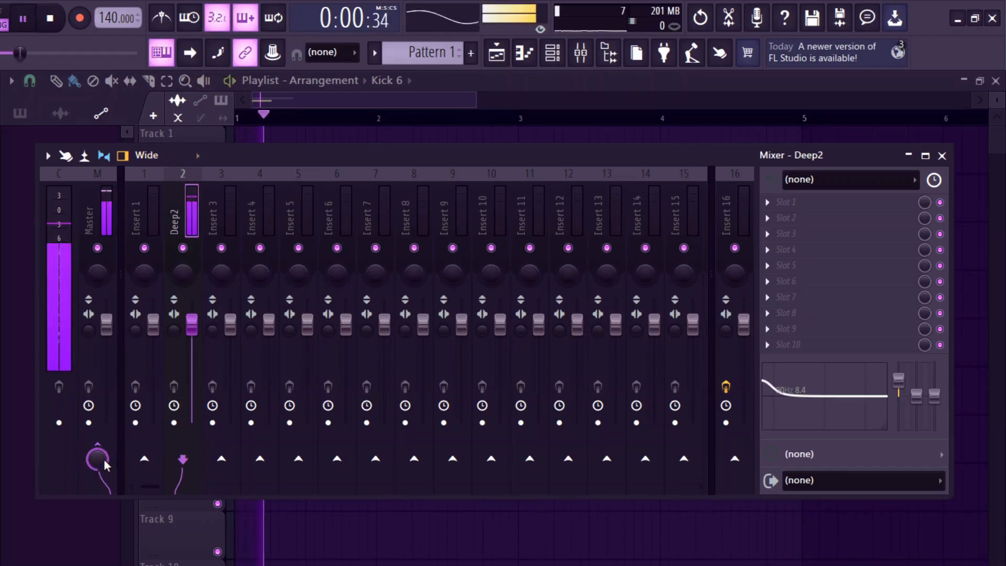
key(space)
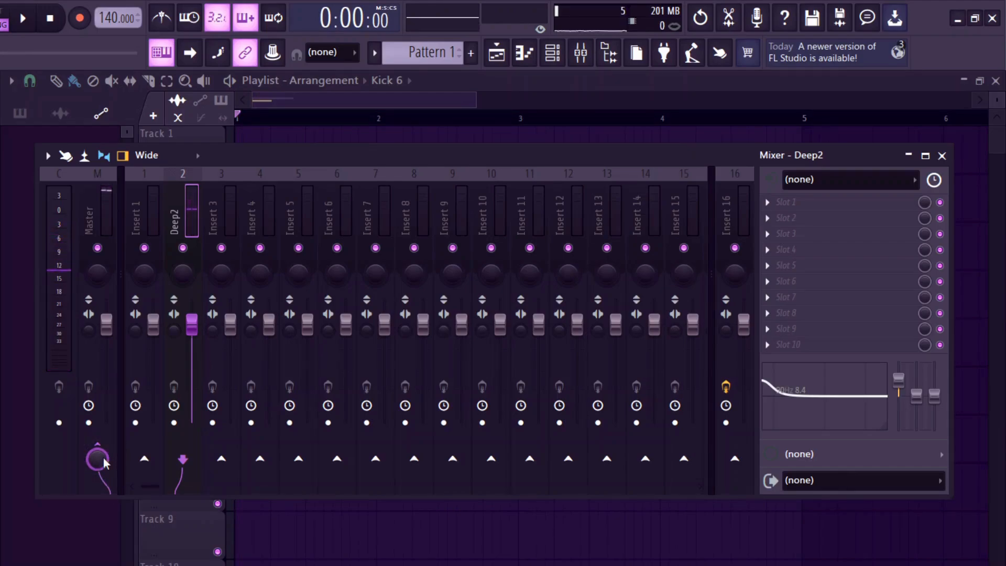
key(space)
key(space)
key(space)
key(space)
key(space)
key(space)
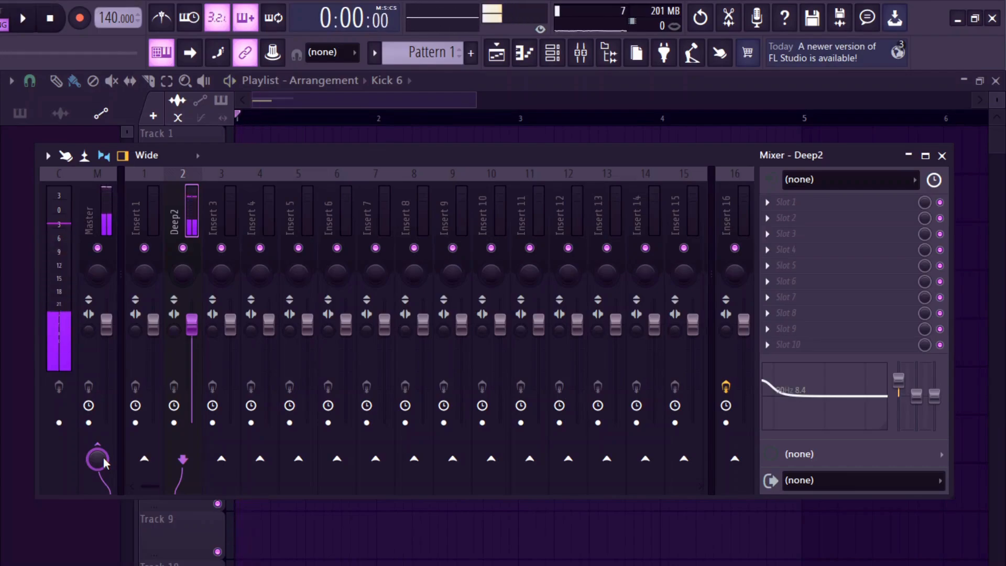
key(space)
key(space)
key(space)
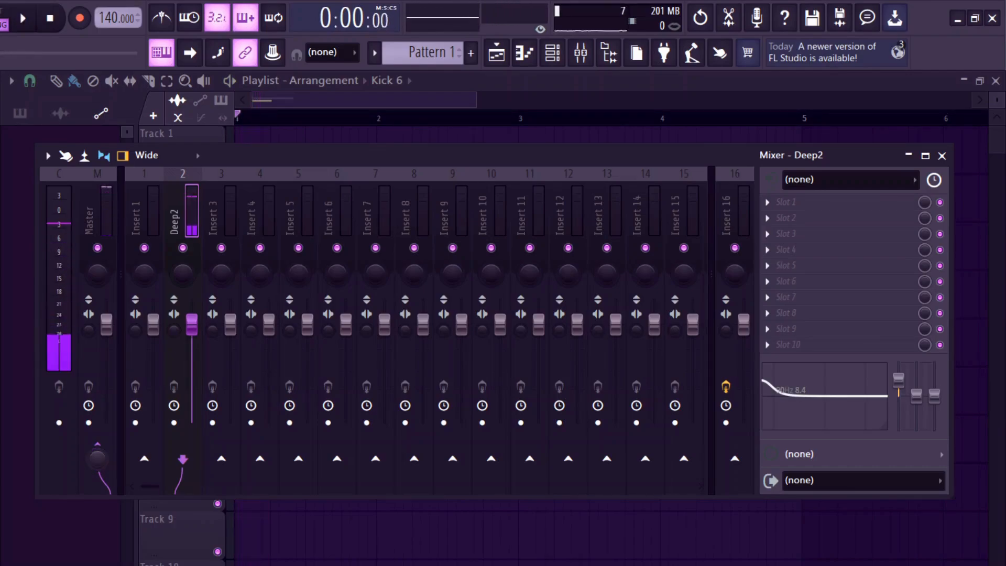
key(space)
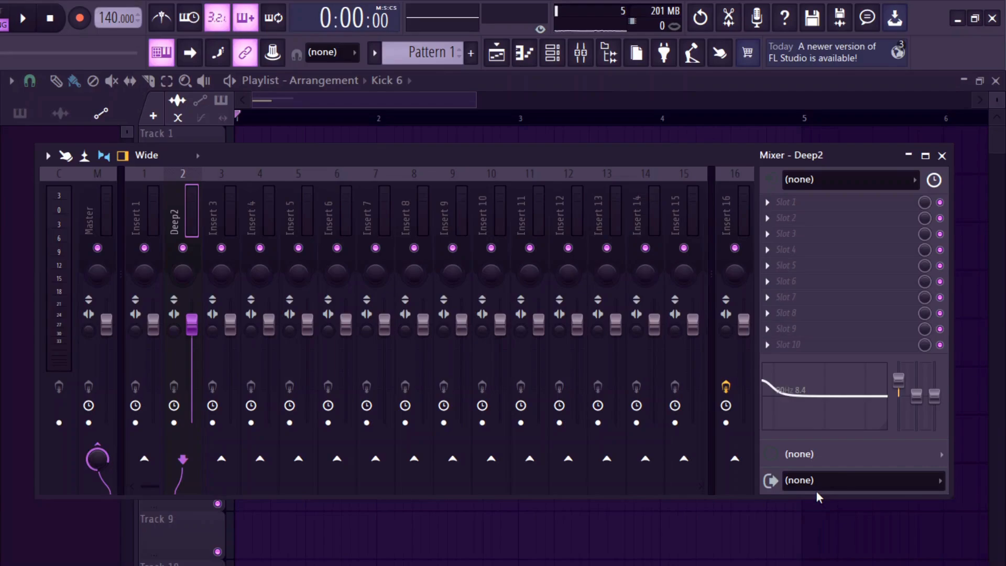
Route the Deep2 track to Insert 16 instead of the Master, and check the signal path of both tracks
key(ctrl+z)
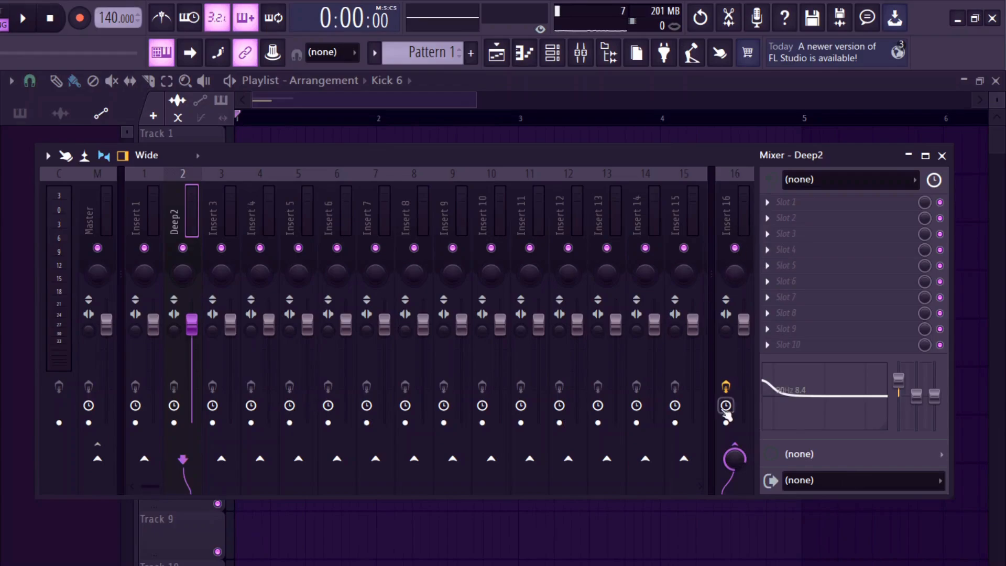
click(741, 226)
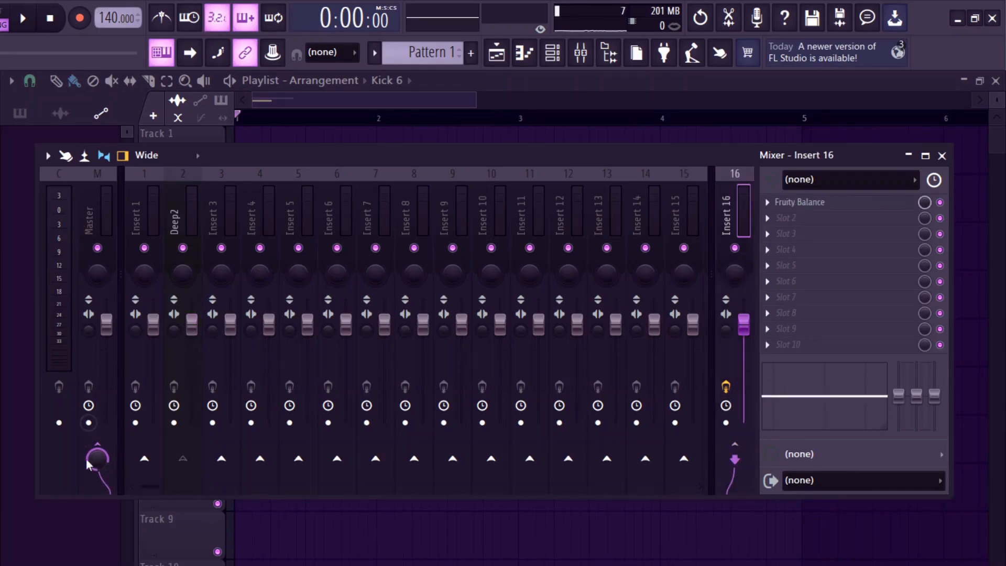
click(187, 212)
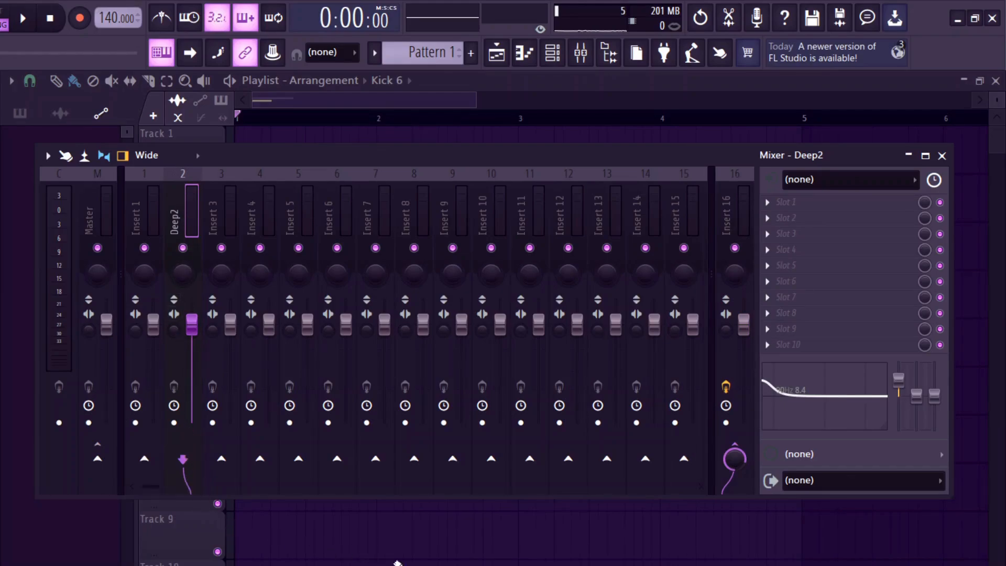
click(738, 205)
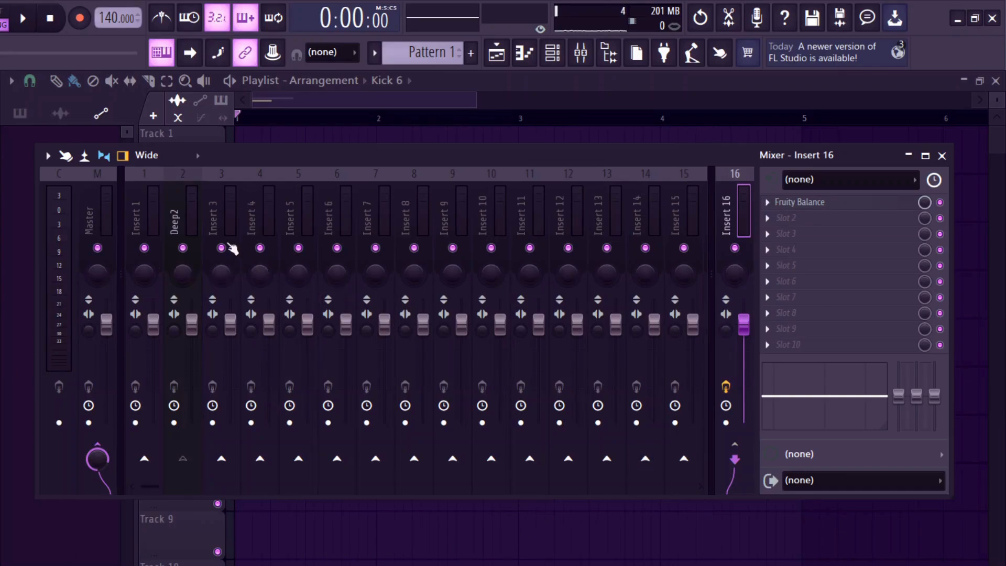
click(191, 224)
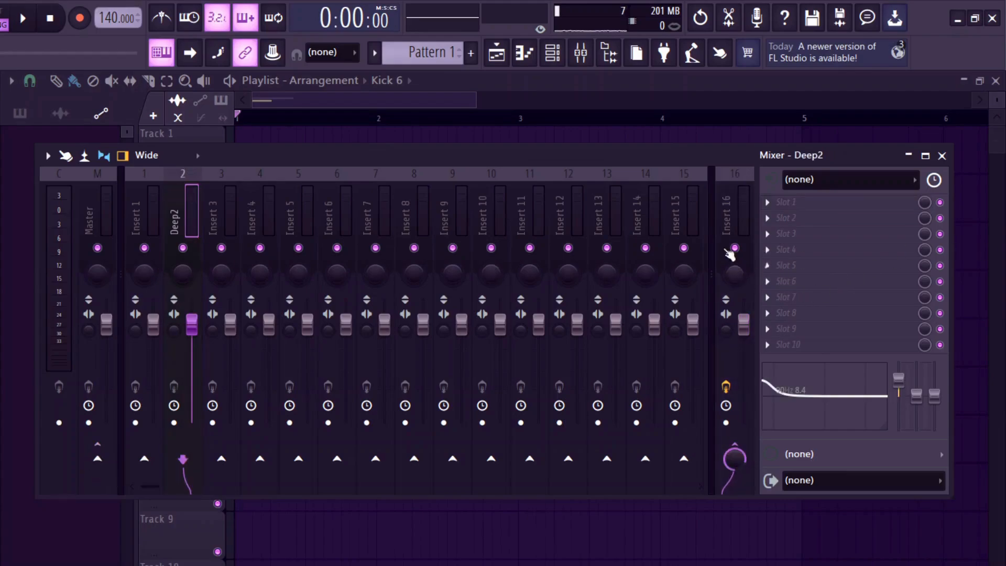
Open Fruity Balance on Insert 16 and create an automation clip for its Volume control
click(735, 215)
click(811, 207)
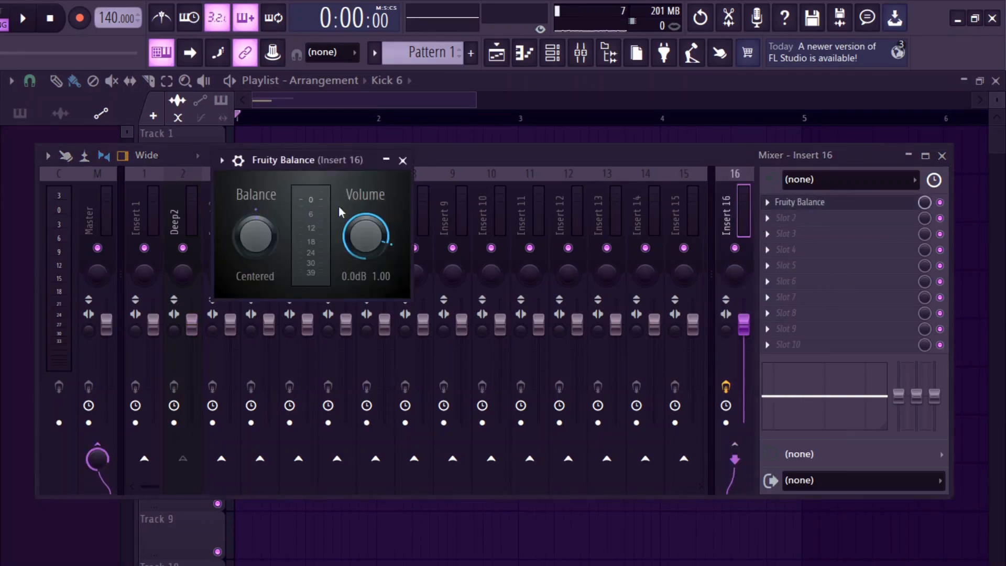
drag(292, 162, 410, 158)
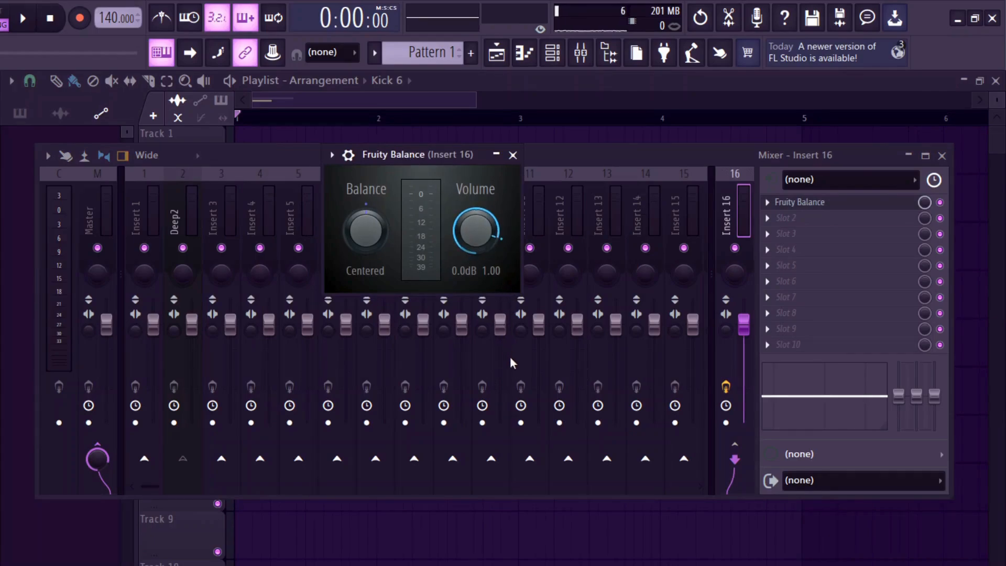
click(572, 365)
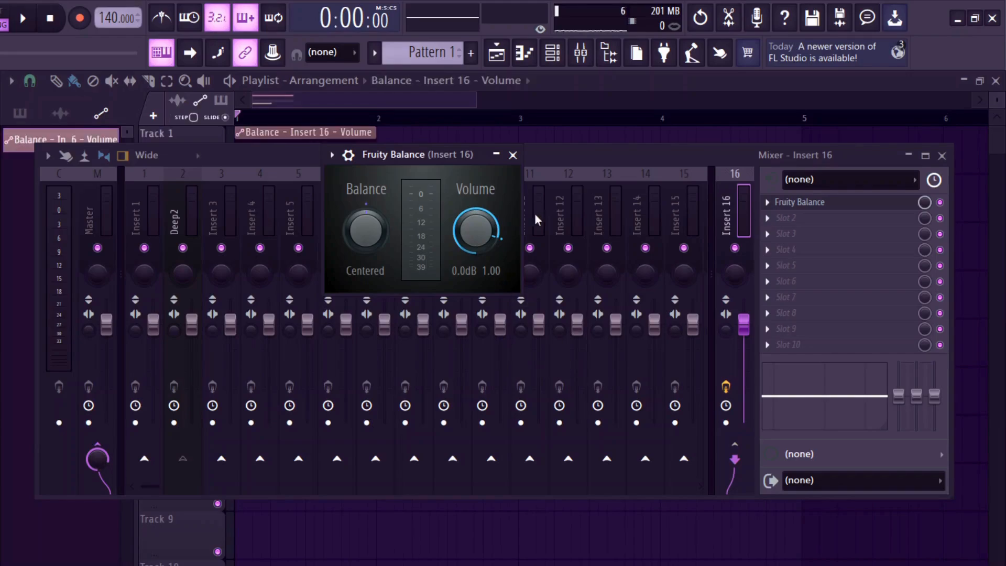
Hide the mixer and shorten the Balance volume automation clip in Track 1 to about one-sixteenth of a bar
key(F5)
scroll(203, 287, up, 3)
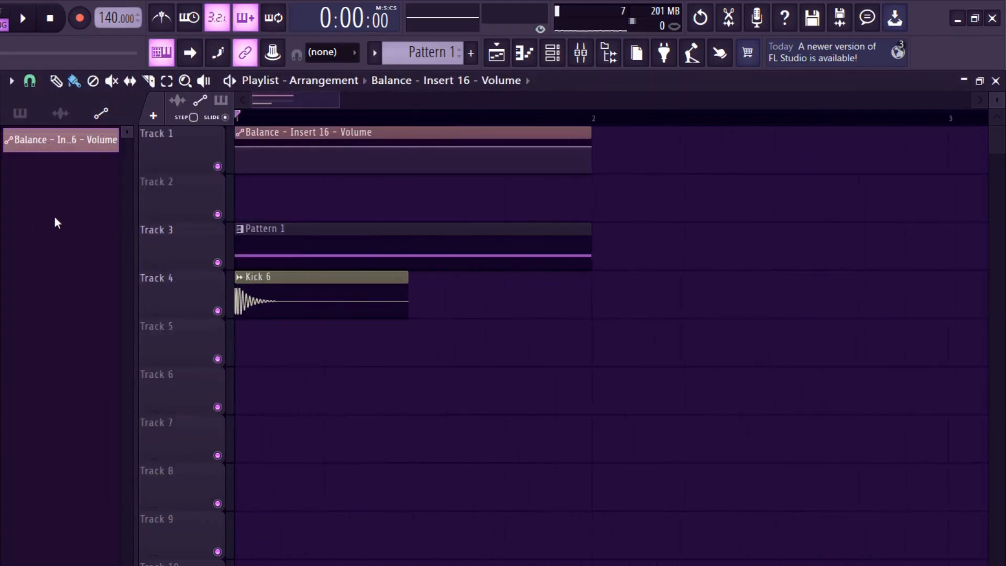
scroll(332, 180, down, 3)
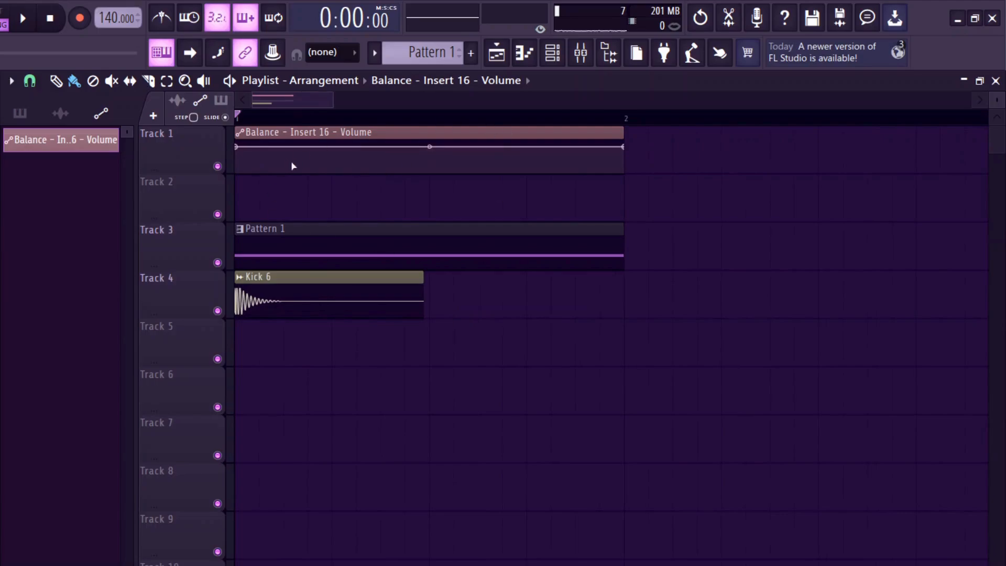
scroll(245, 151, up, 2)
scroll(244, 152, down, 2)
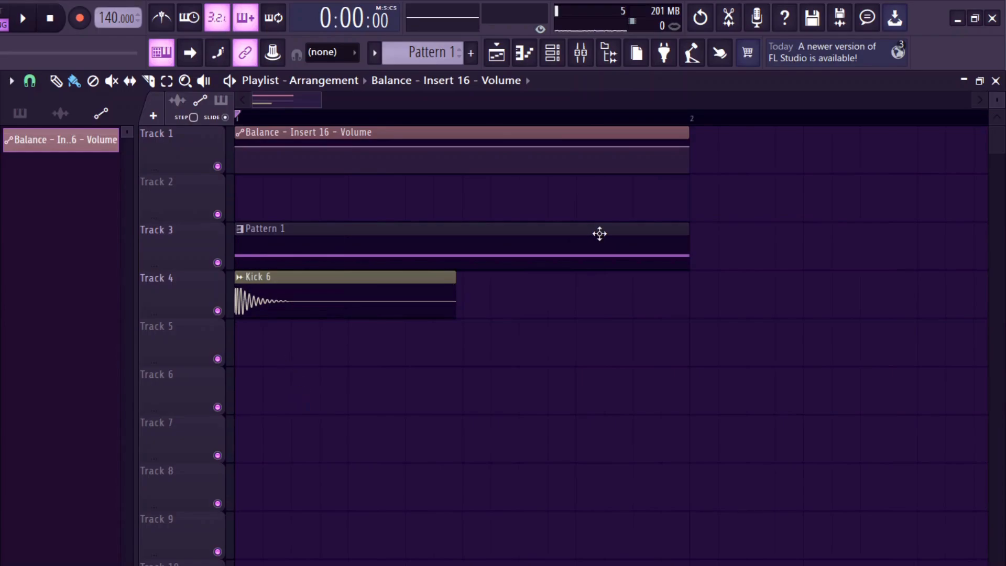
scroll(307, 218, up, 2)
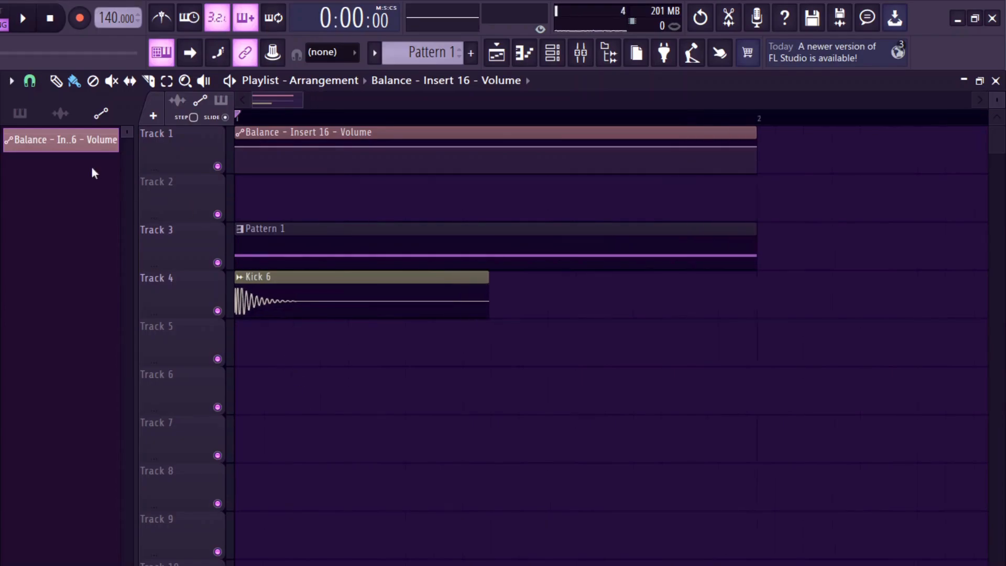
scroll(306, 194, down, 2)
scroll(307, 202, up, 2)
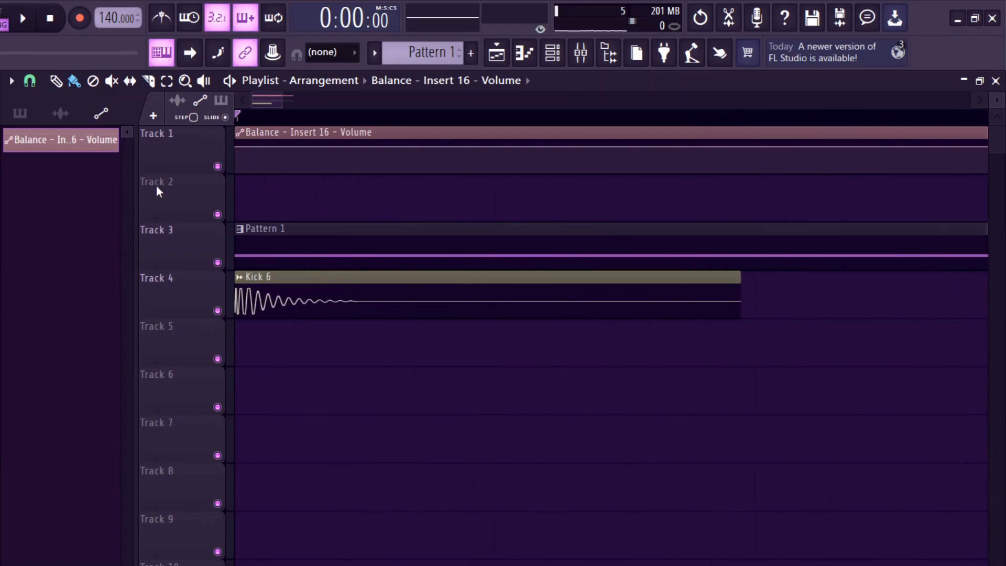
scroll(293, 184, down, 1)
mouse_move(932, 145)
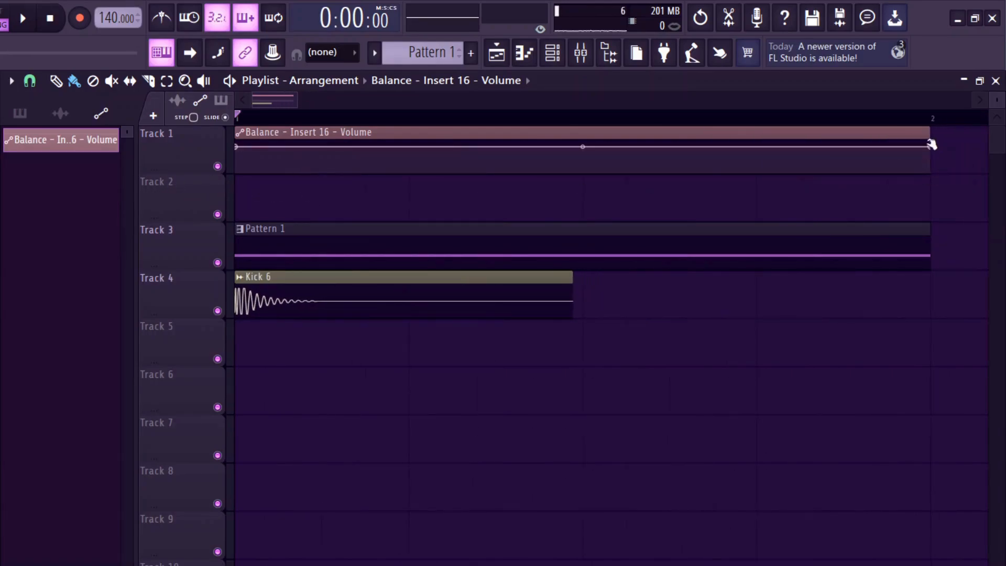
drag(929, 145, 326, 189)
scroll(326, 188, up, 3)
mouse_move(424, 148)
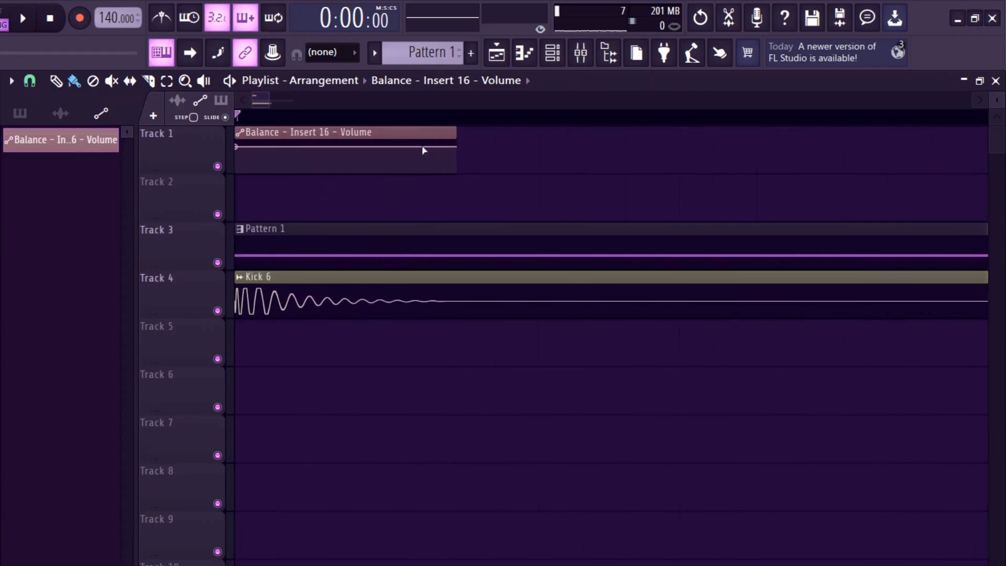
drag(453, 132, 210, 135)
Move the Balance volume automation clip from Track 1 to Track 5, directly beneath the start of the kick
scroll(398, 160, down, 3)
scroll(209, 297, up, 3)
scroll(210, 297, up, 1)
right_click(491, 191)
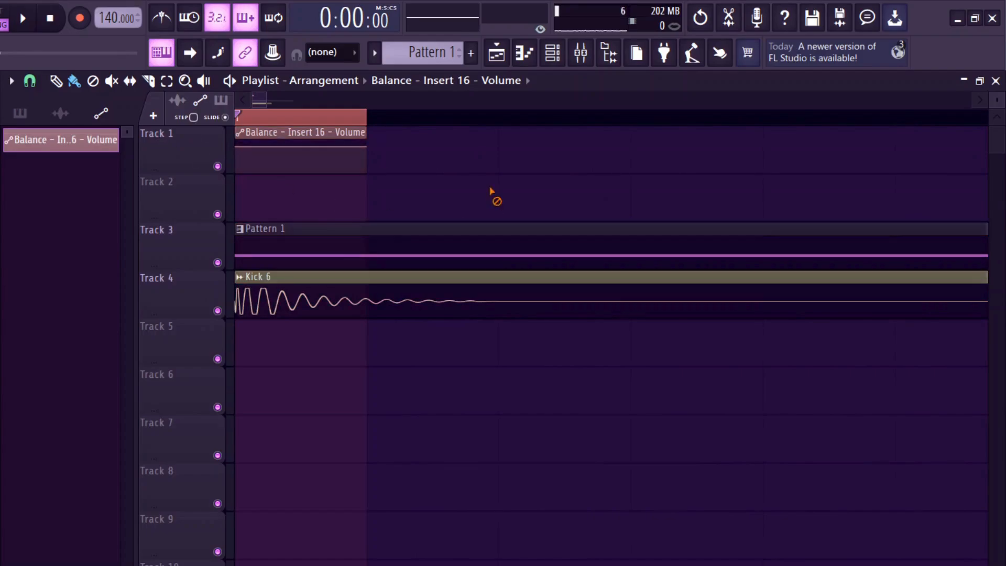
drag(282, 138, 258, 341)
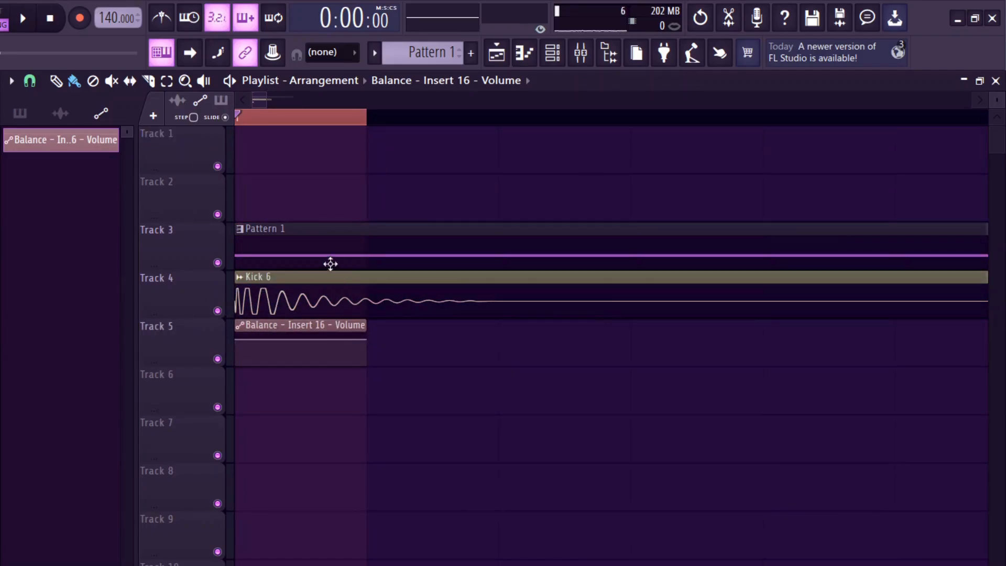
scroll(380, 209, down, 1)
drag(323, 119, 411, 124)
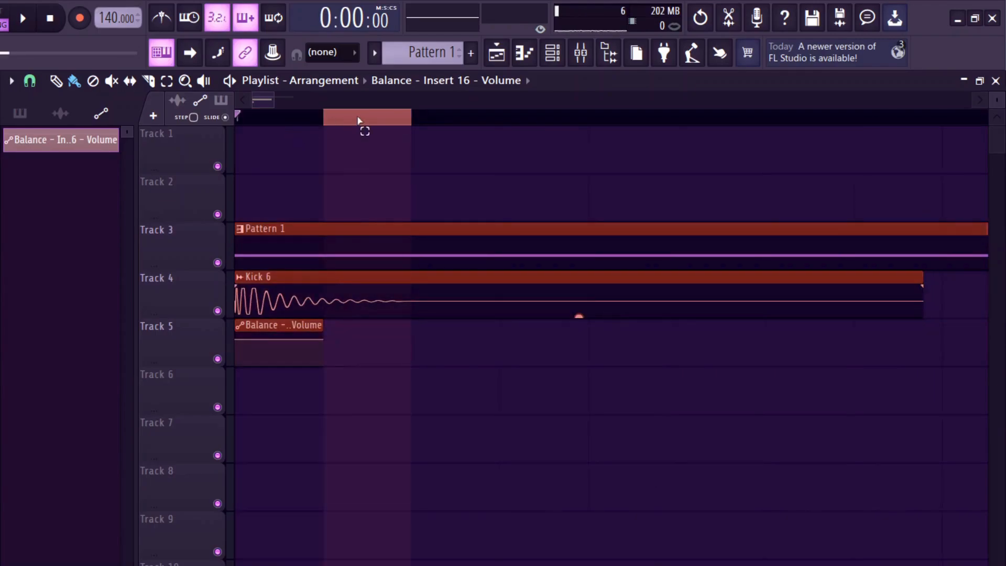
key(ctrl+d)
click(249, 120)
scroll(234, 229, up, 2)
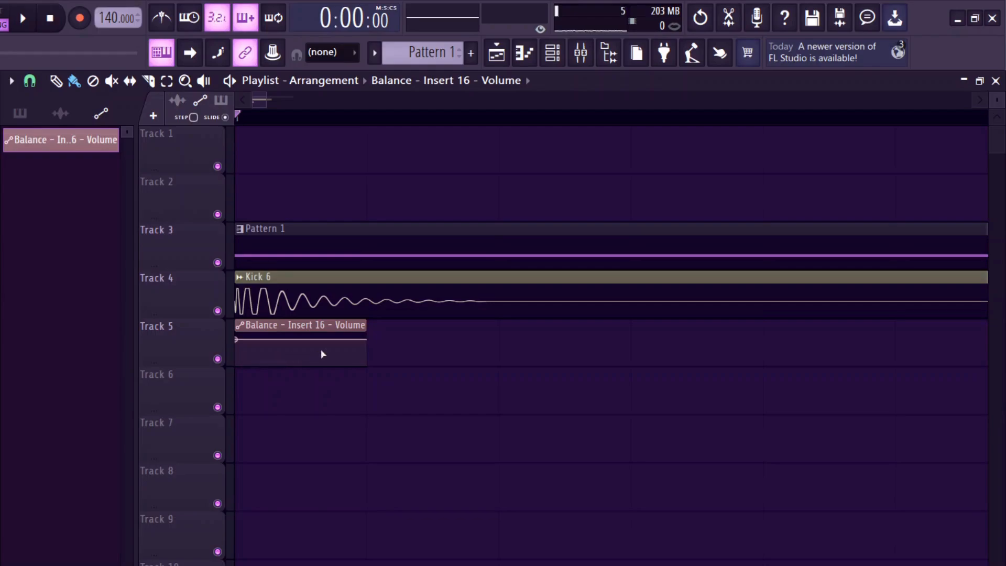
Extend the Track 5 automation clip to double length and shape a sharp volume dip with a curved recovery
drag(366, 328, 497, 330)
drag(369, 366, 369, 339)
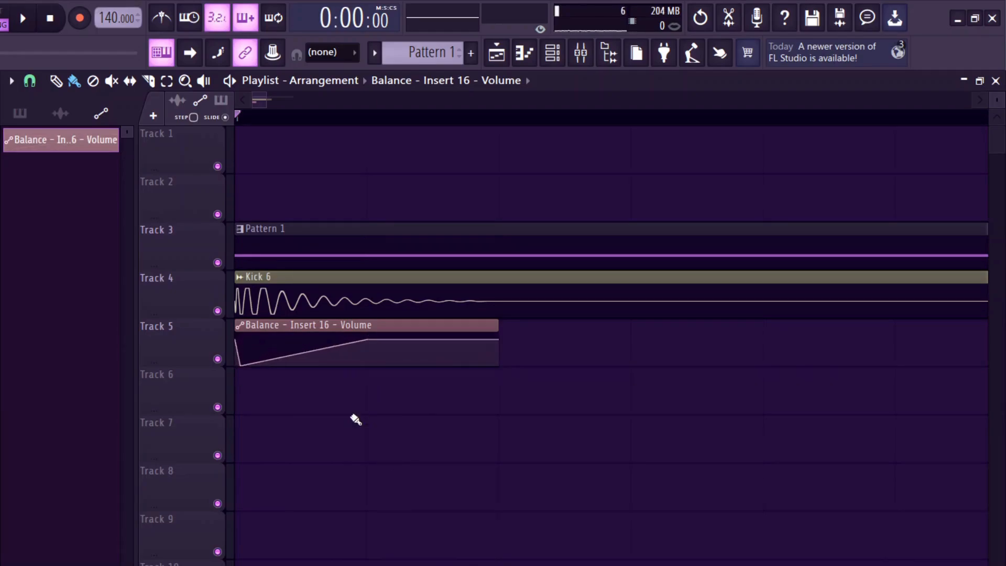
mouse_move(253, 354)
drag(304, 355, 304, 362)
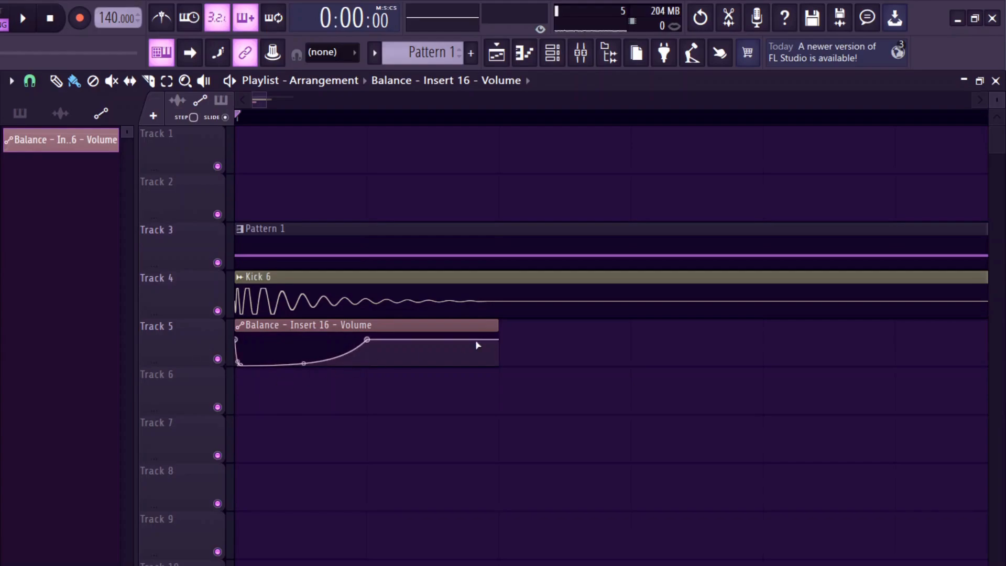
Trim the Track 5 automation clip back to half its length and reshape its envelope into a curved fall towards a lower end point
drag(442, 333, 406, 330)
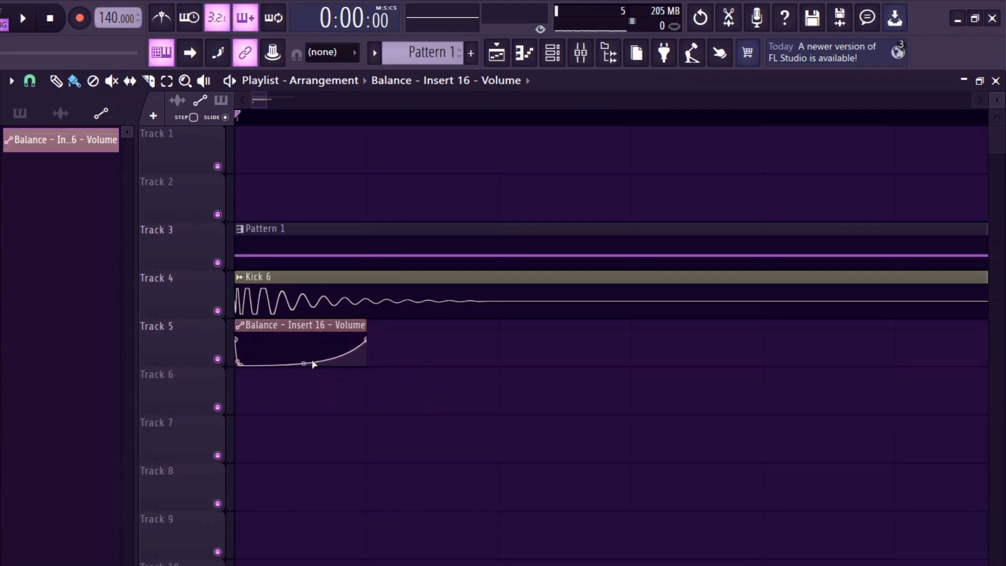
drag(305, 363, 259, 371)
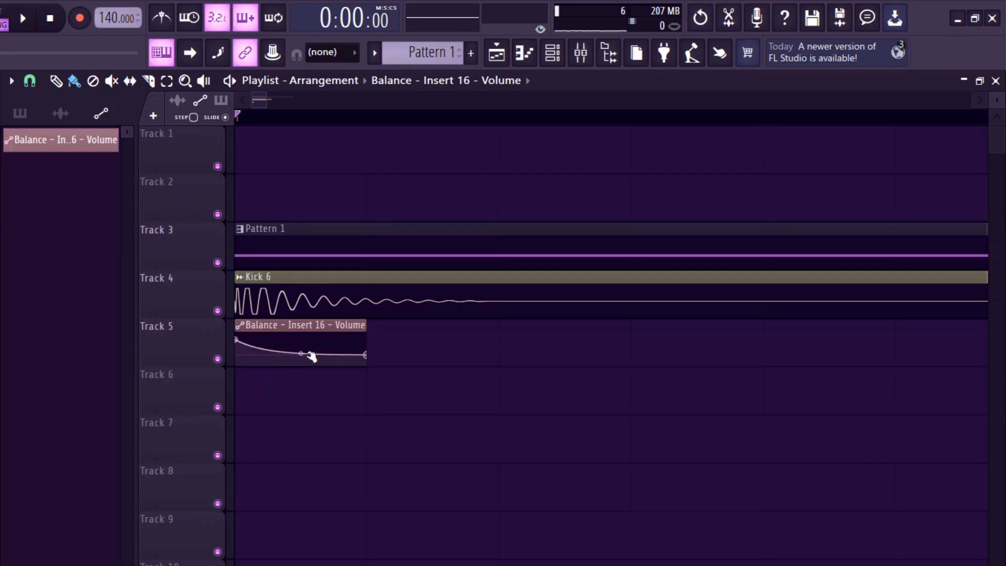
Reshape the Track 5 automation envelope into a steep volume dip at the kick's start with a curved recovery
drag(310, 354, 331, 353)
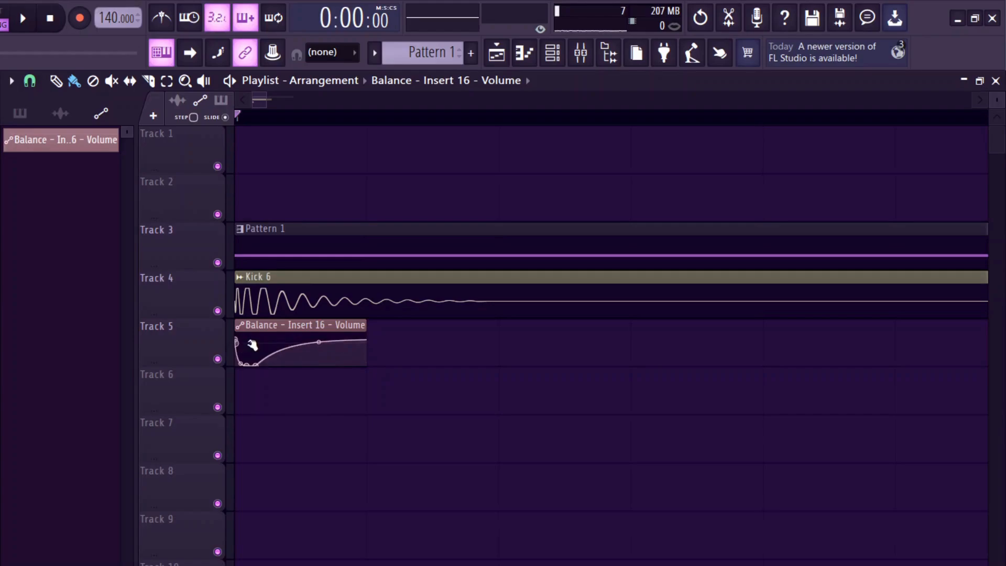
drag(252, 345, 263, 345)
drag(263, 345, 322, 346)
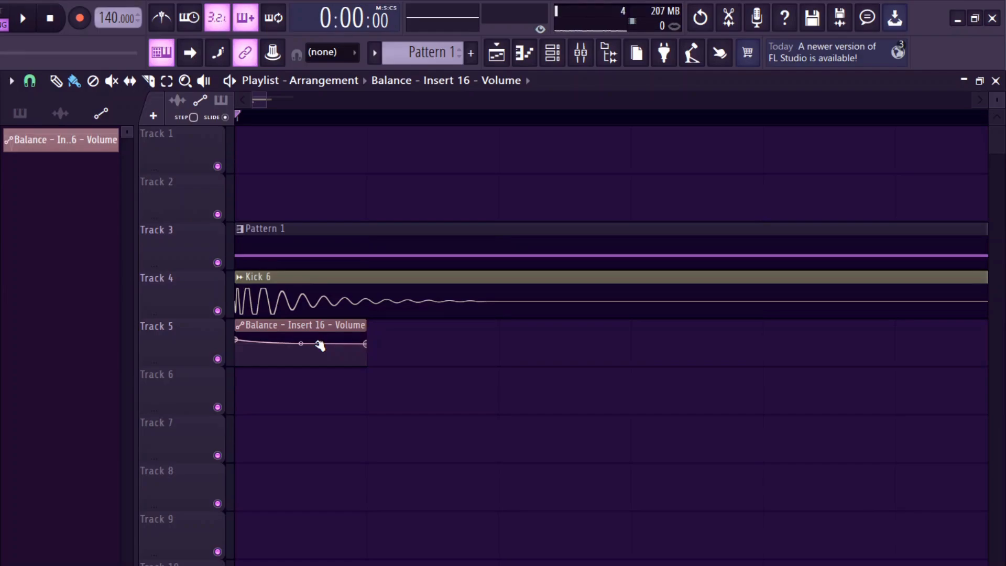
drag(319, 345, 259, 354)
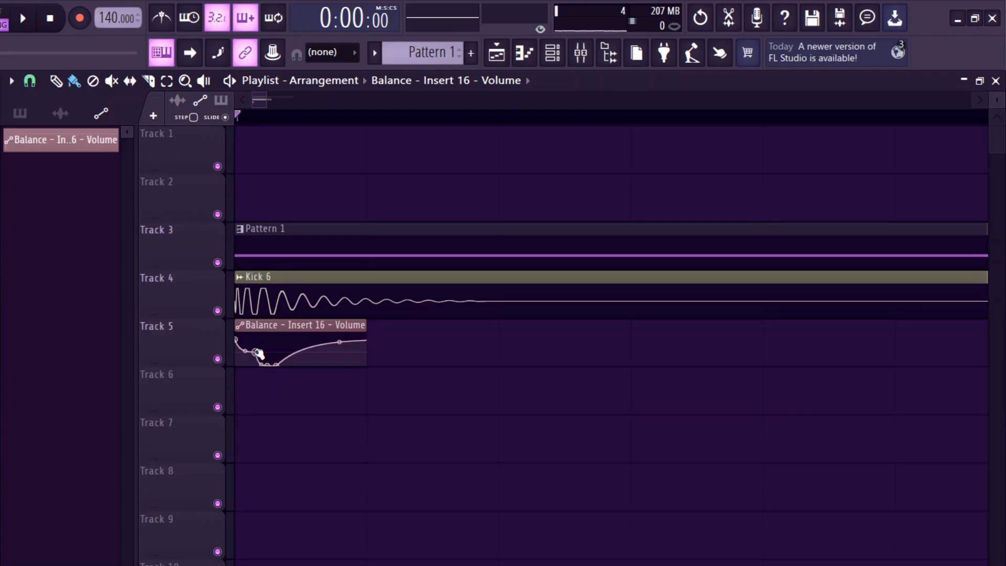
mouse_move(258, 353)
mouse_down()
mouse_move(292, 343)
mouse_move(262, 357)
mouse_move(292, 375)
mouse_move(281, 361)
mouse_move(252, 363)
mouse_up()
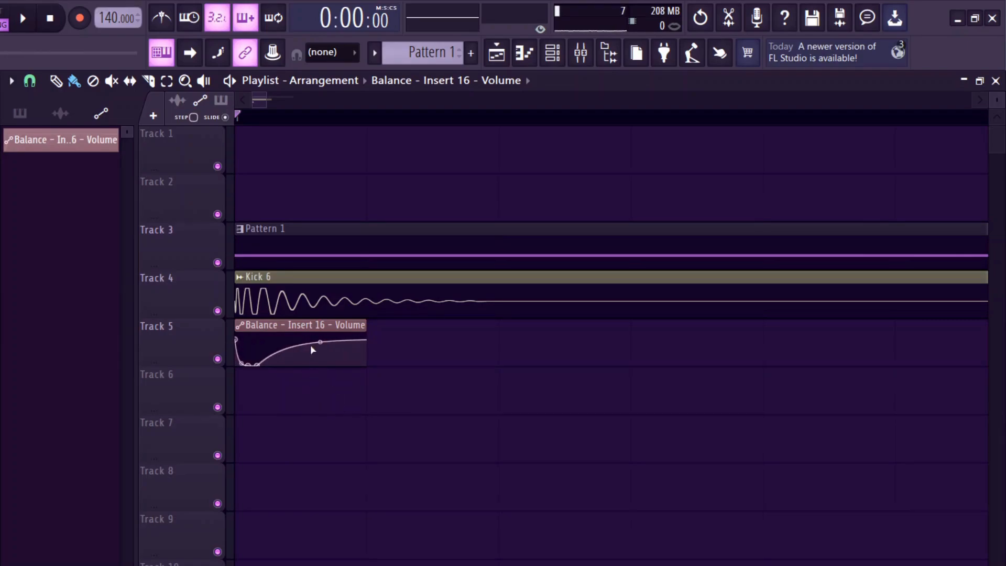
Play the start of the arrangement to hear the bass volume dip under the kick
scroll(339, 384, down, 4)
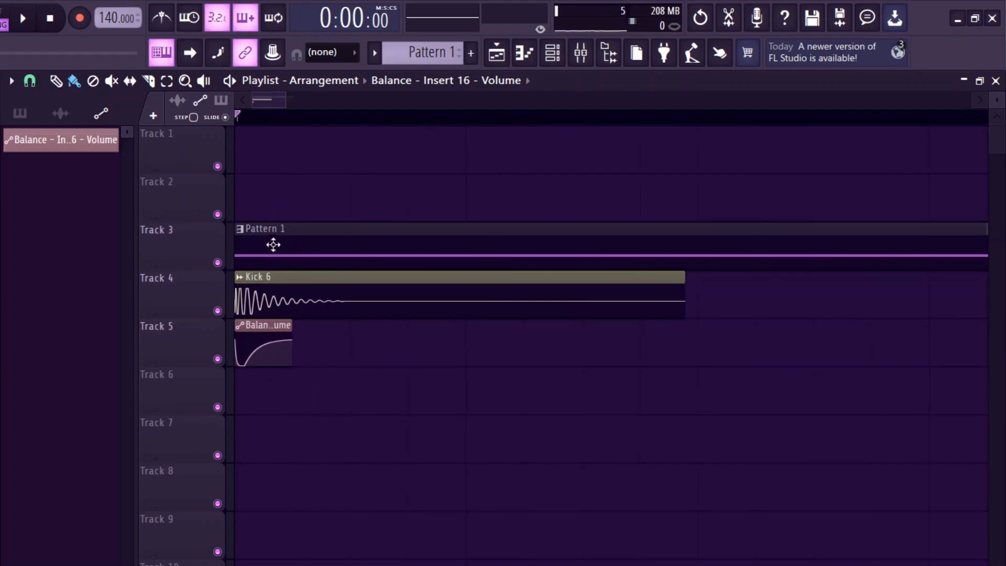
key(space)
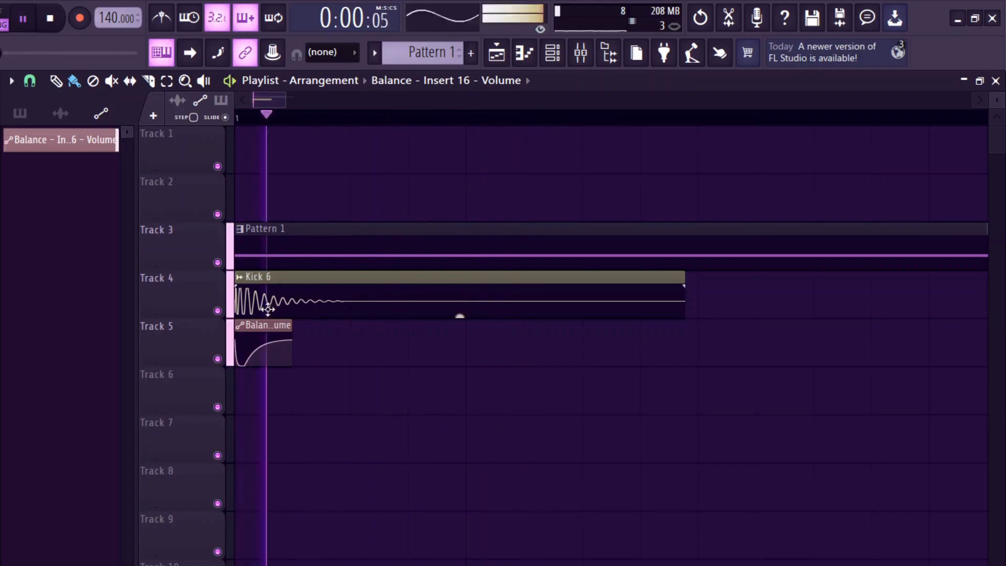
key(space)
Inspect the Deep2 and Insert 16 channels in the mixer, watch their levels during playback, and hide the mixer
click(580, 52)
click(183, 283)
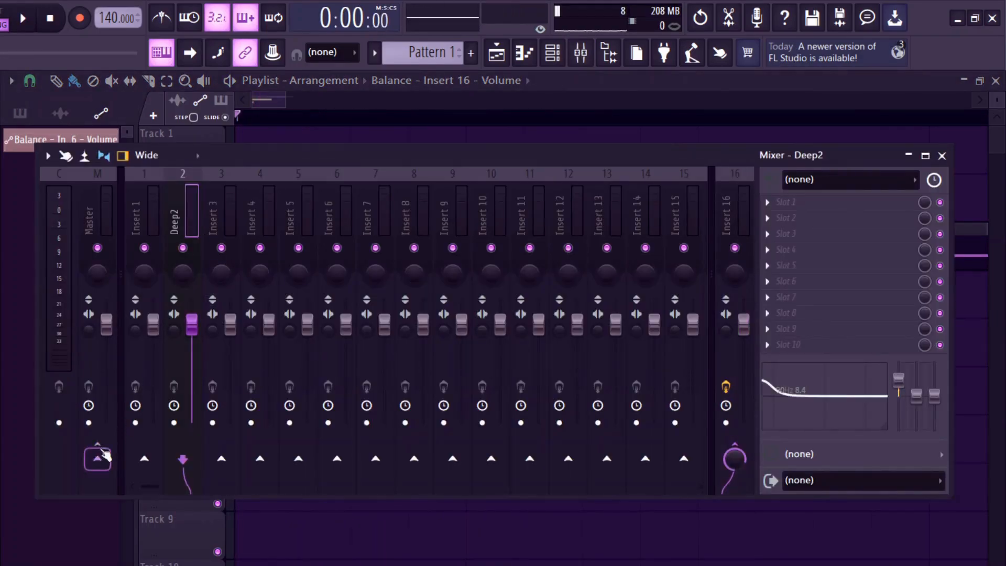
click(731, 217)
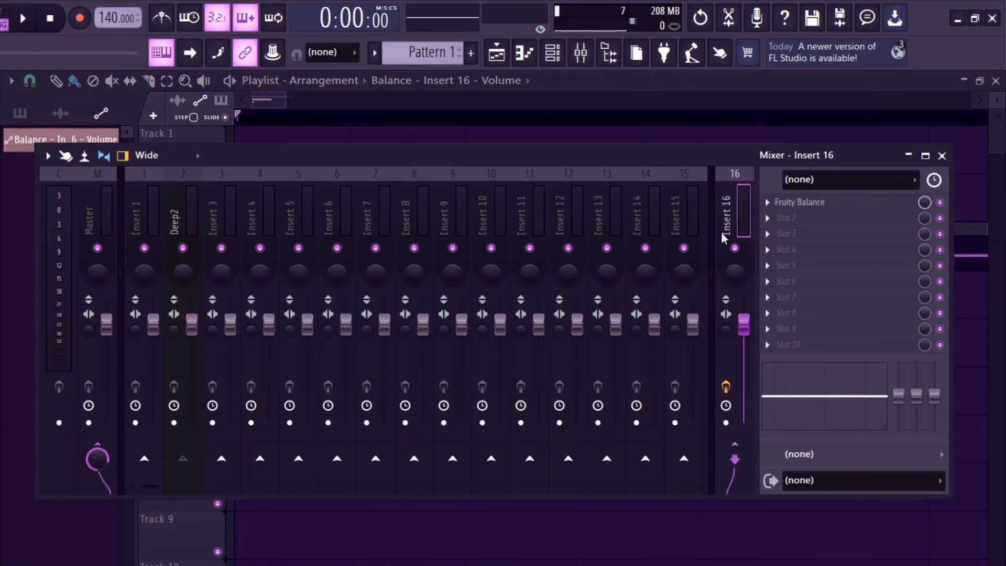
key(space)
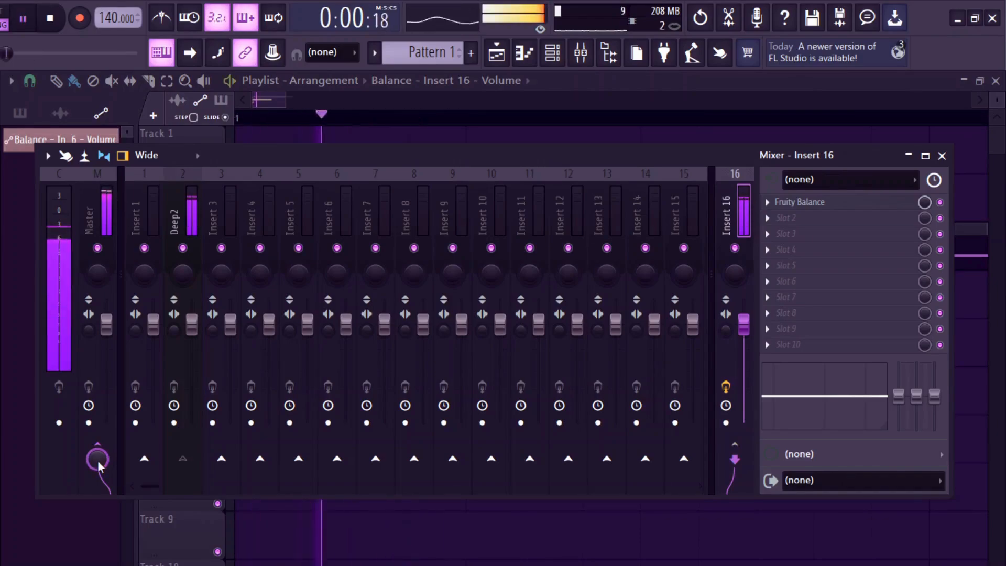
key(F9)
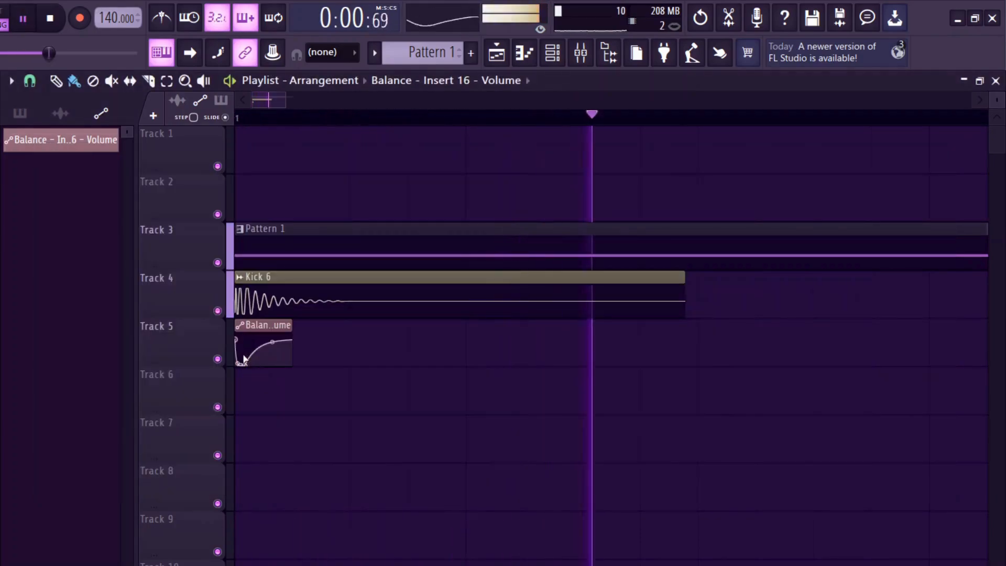
key(space)
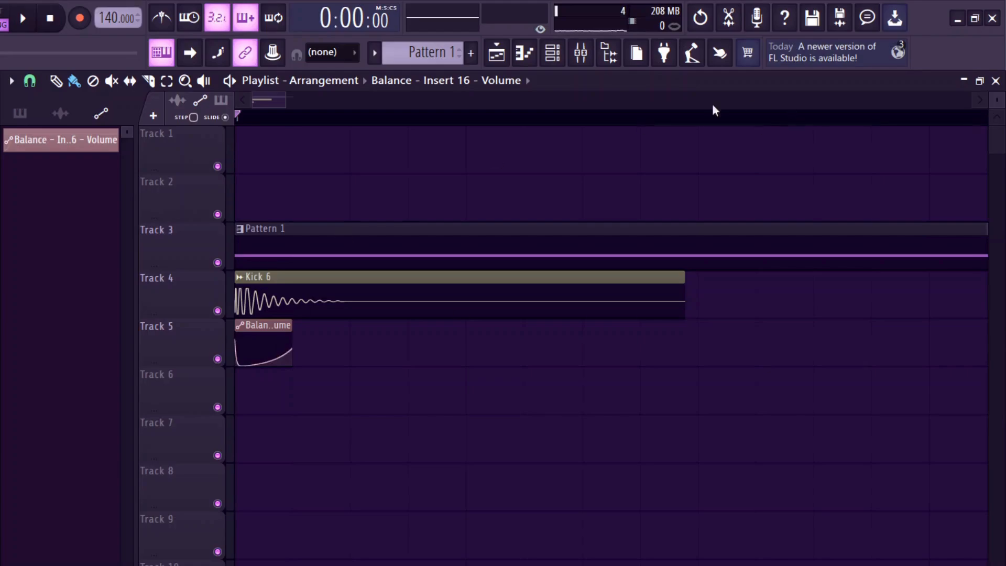
Show and hide the mixer briefly and play the arrangement with the slow-recovery automation curve
click(581, 53)
key(F9)
key(space)
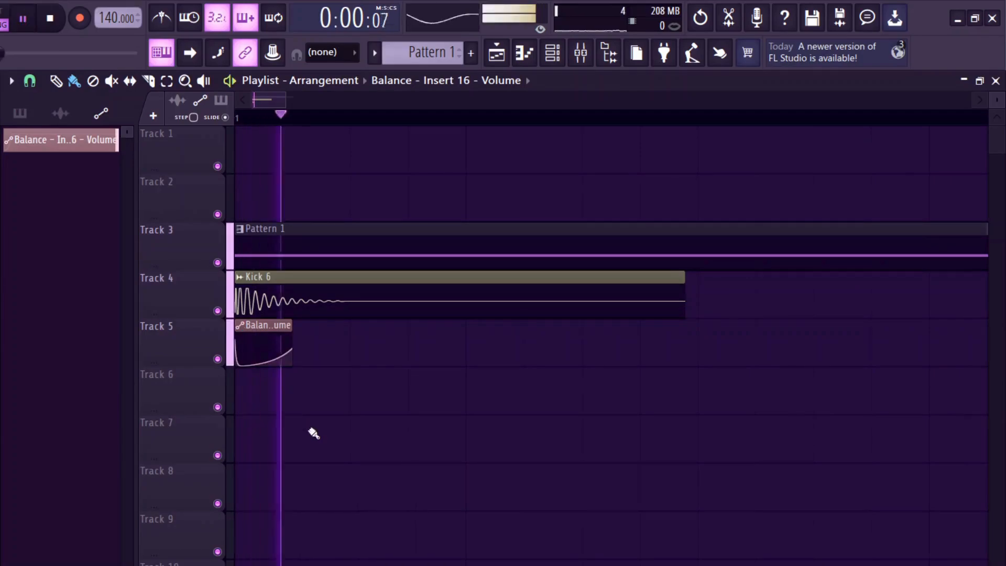
key(space)
Bend the recovery section of the Track 5 automation upward for a faster volume return and audition it repeatedly
drag(272, 361, 272, 341)
key(space)
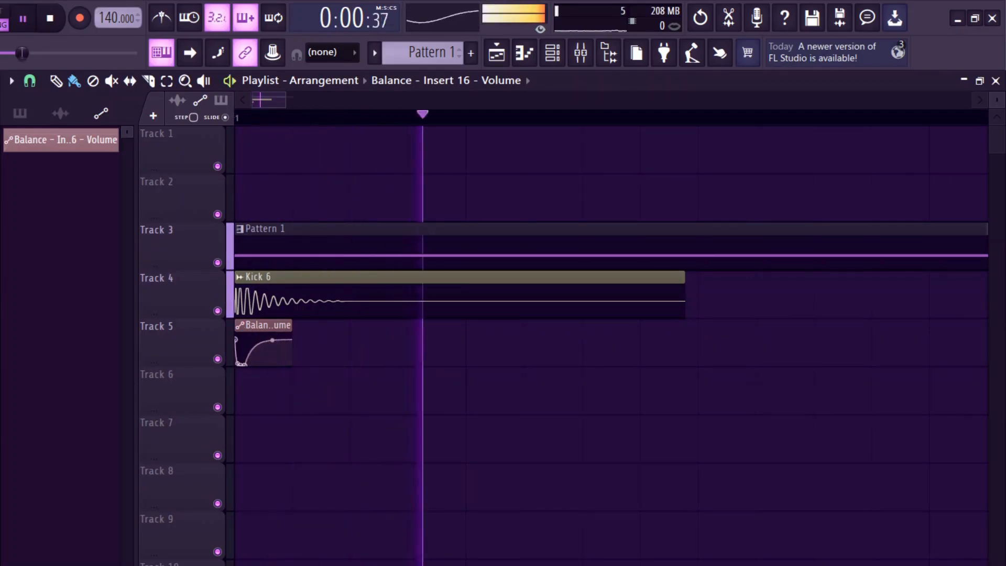
key(space)
key(space)
key(space)
key(space)
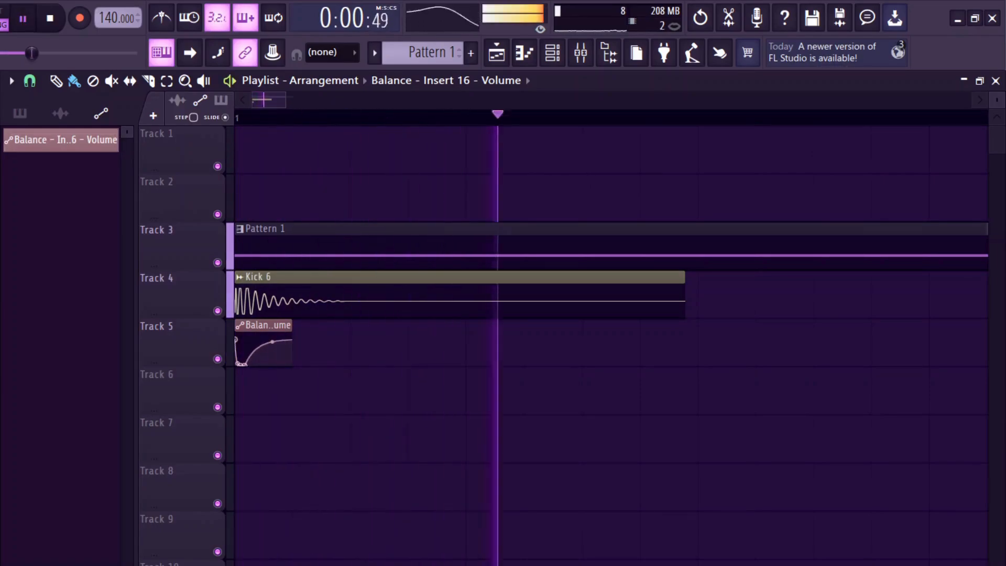
key(space)
Extend the Track 5 automation clip to about double length and adjust the recovery's end point to match the starting volume level
mouse_move(293, 325)
mouse_down()
mouse_move(349, 326)
mouse_move(291, 339)
mouse_up()
scroll(257, 367, up, 3)
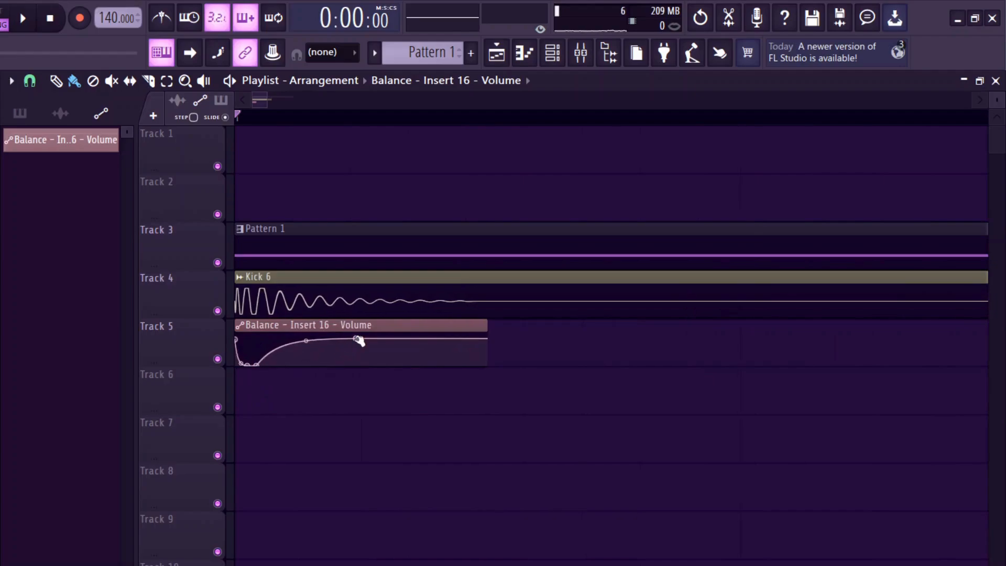
drag(356, 338, 361, 338)
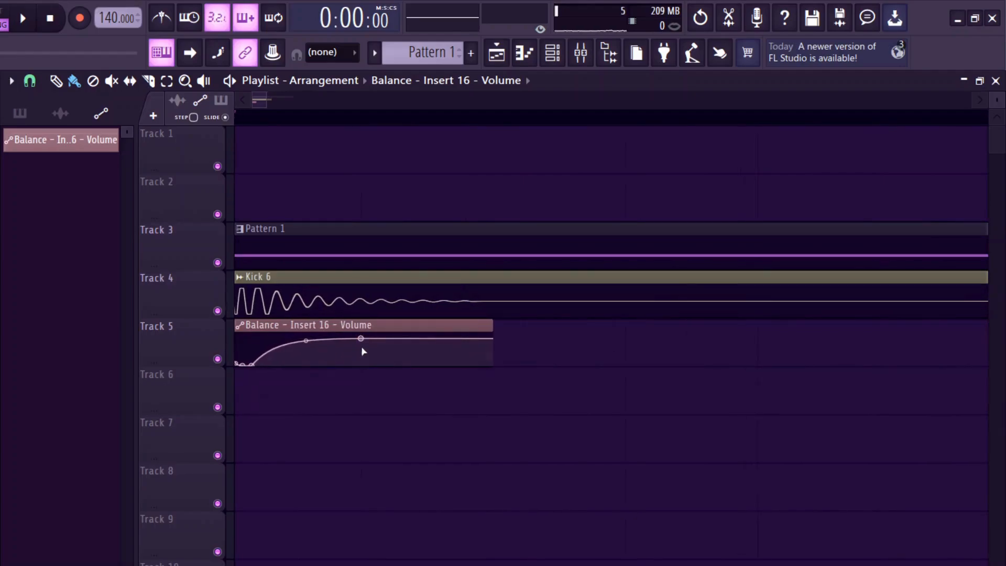
scroll(397, 449, down, 2)
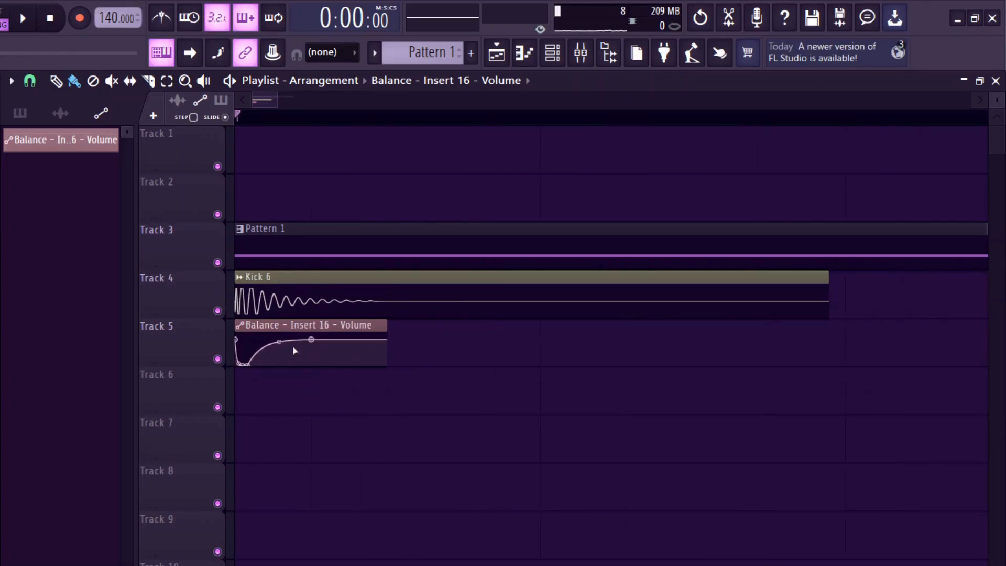
Bend the recovery section of the Track 5 automation downward for a slower volume rise and audition it several times
drag(281, 344, 279, 361)
key(space)
key(space)
key(space)
key(space)
key(space)
key(space)
key(space)
key(space)
Mute the Track 4 kick and the Track 5 automation, and play the bass pattern alone
scroll(365, 396, down, 4)
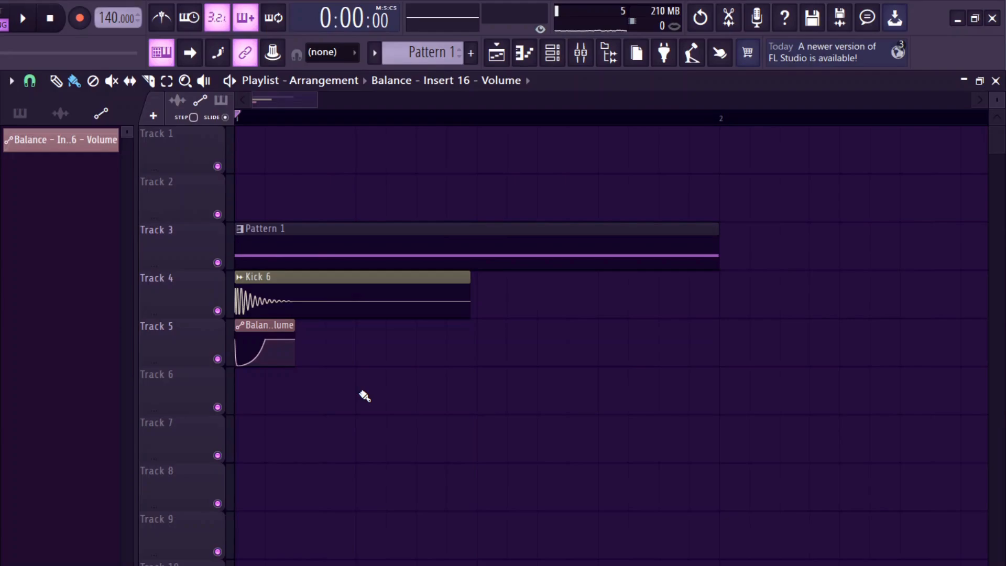
scroll(363, 397, up, 5)
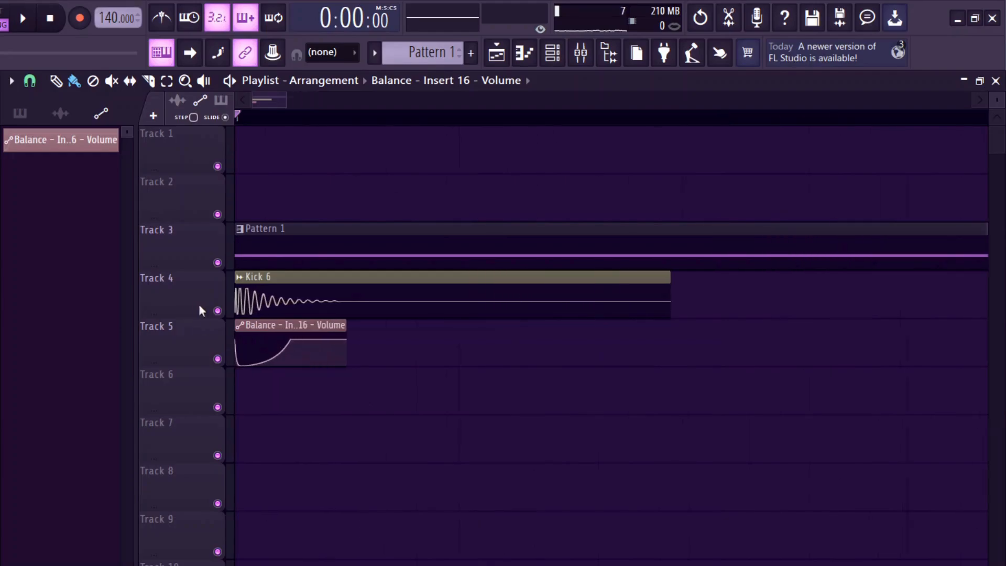
scroll(304, 395, down, 2)
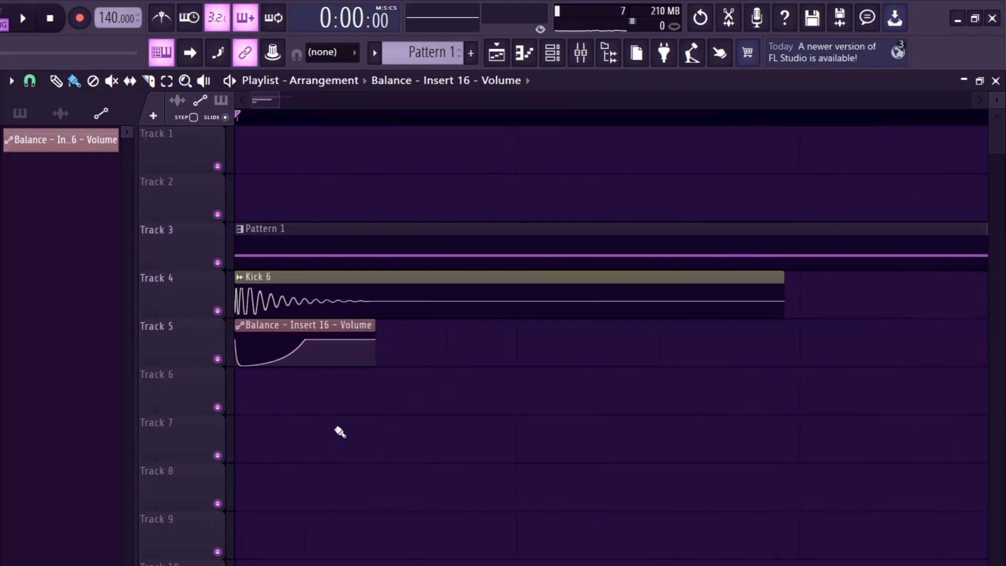
click(217, 312)
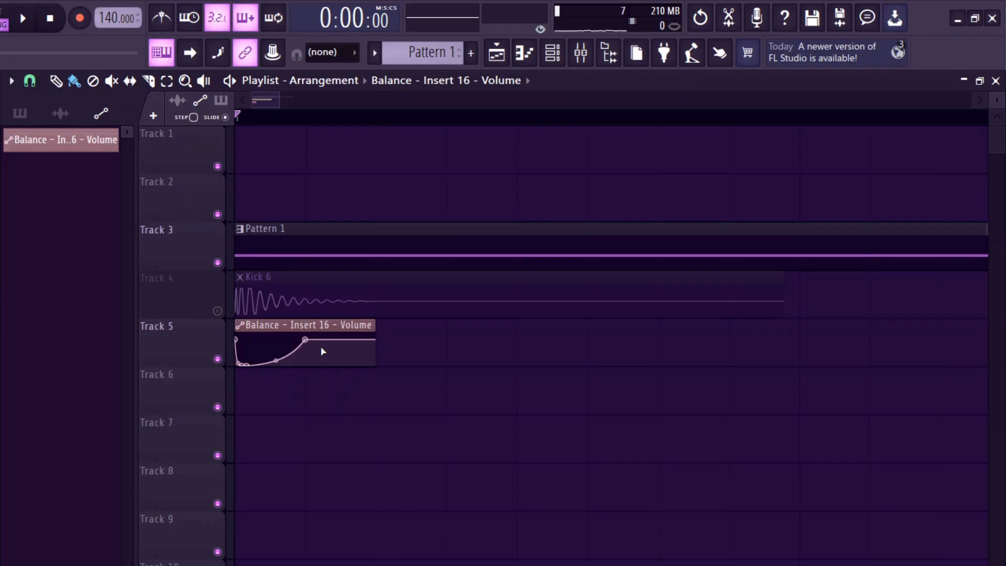
click(217, 359)
key(space)
key(space)
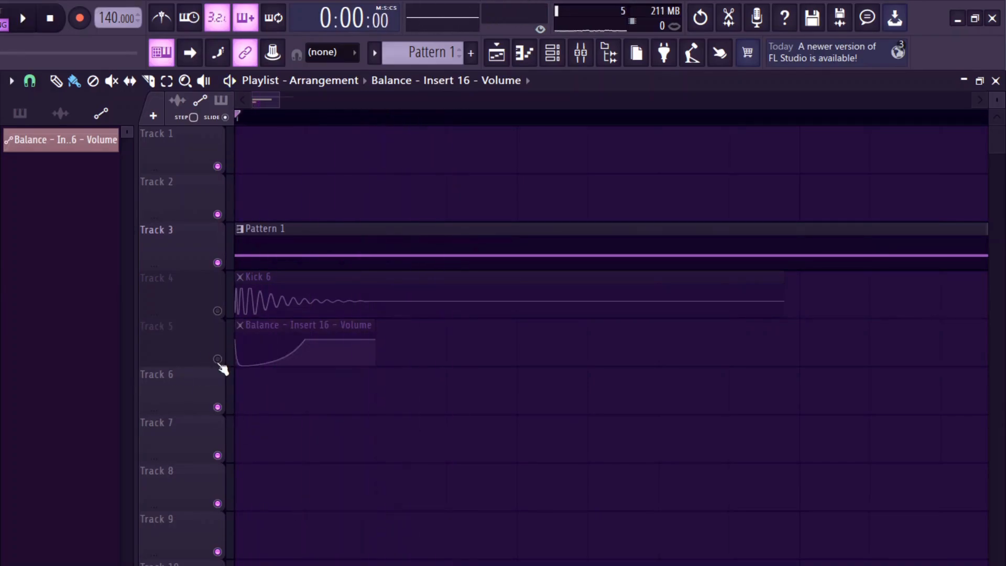
Unmute the Track 5 automation and play the bass with its volume dip, keeping the kick muted
click(218, 360)
key(space)
key(space)
key(space)
key(space)
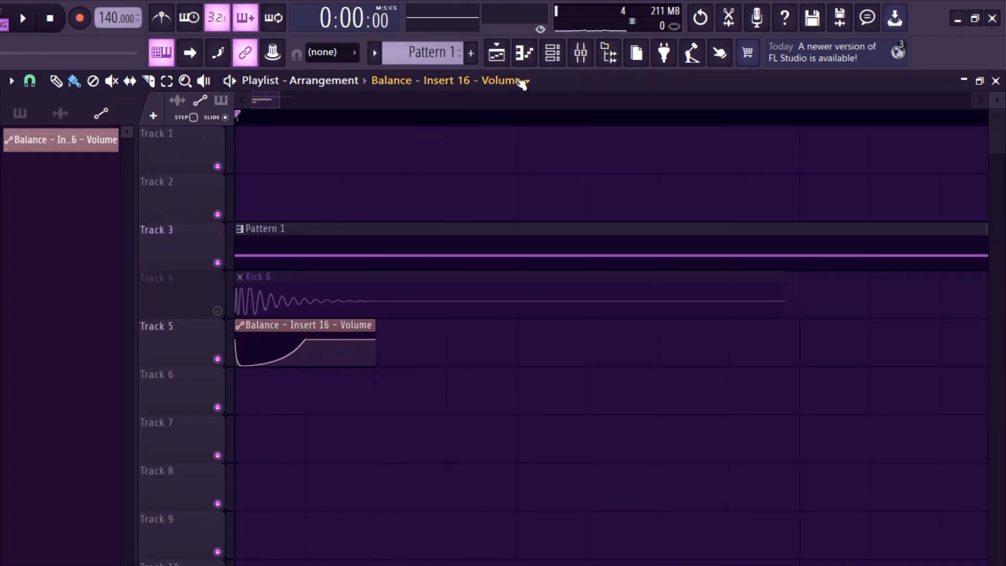
Show the mixer to check the bass levels and the Deep2 channel's routing, and return to the playlist
click(580, 53)
key(space)
key(space)
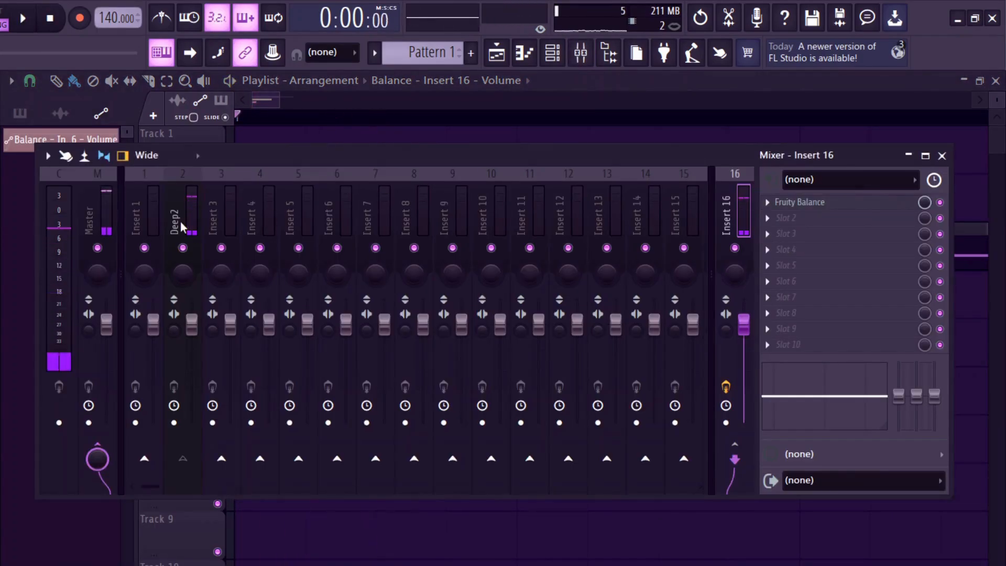
click(182, 232)
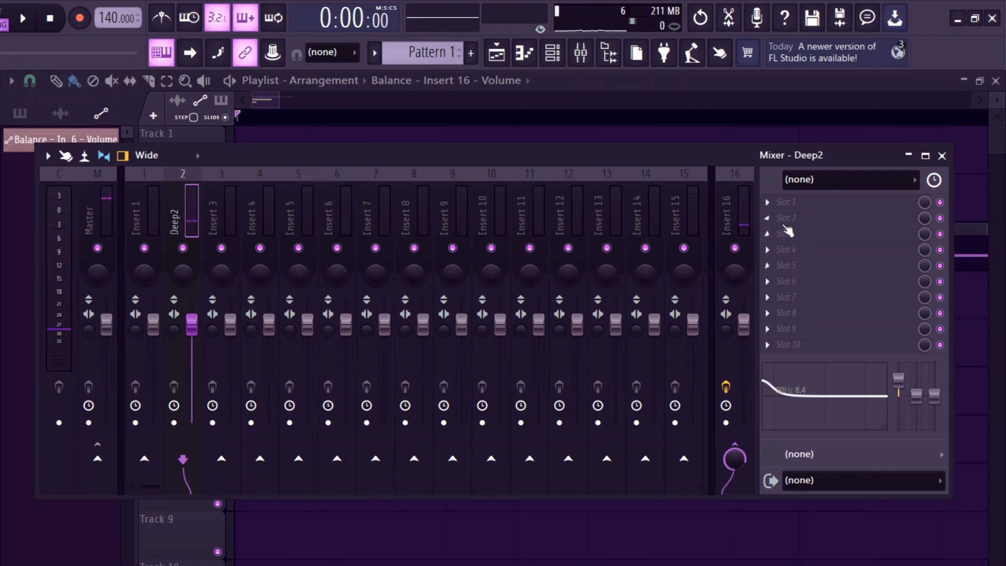
key(q)
key(q)
key(F9)
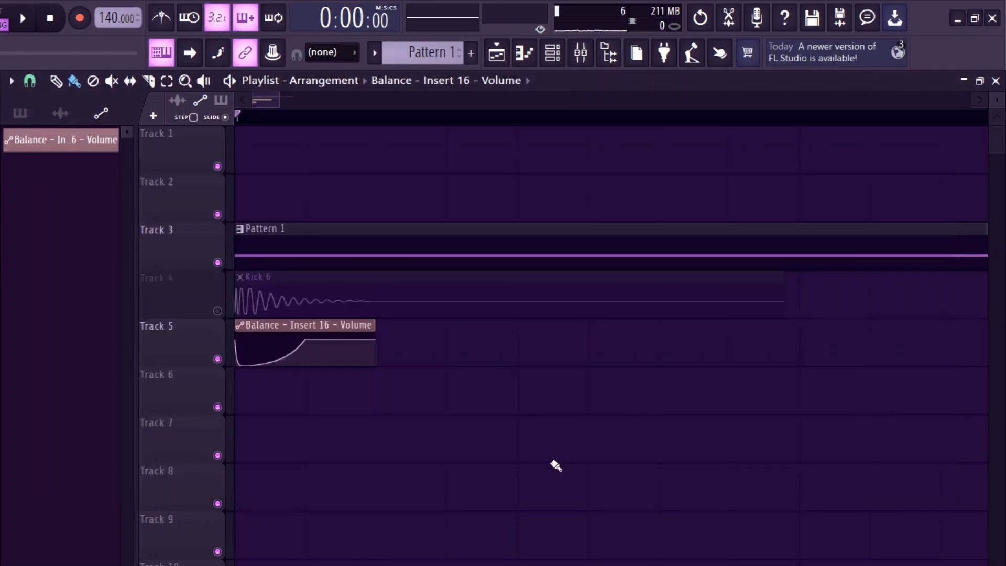
scroll(552, 464, down, 3)
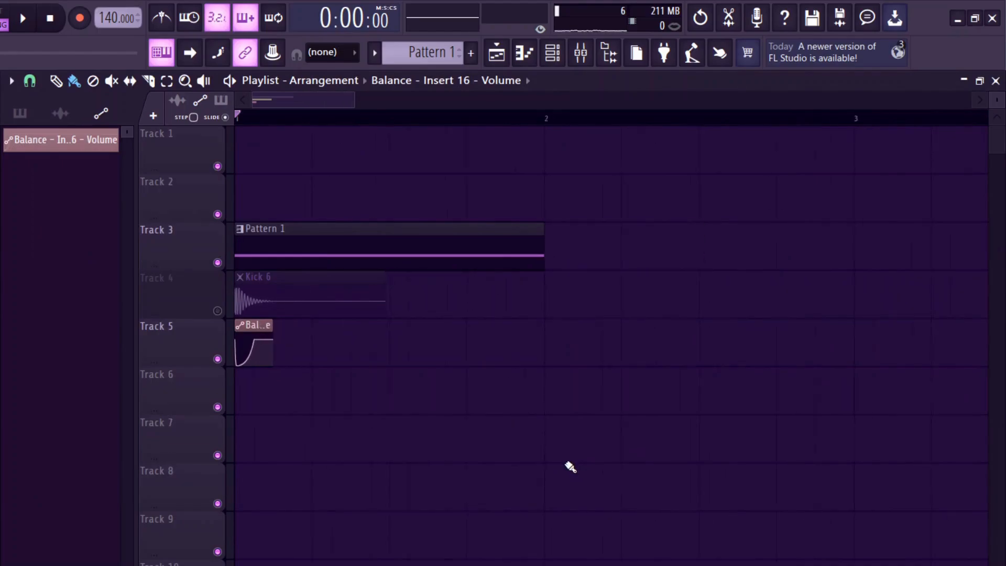
Try Fruity Compressor and Fruity Limiter in COMP mode in the second effect slot of Insert 16, and clear the slot
click(581, 53)
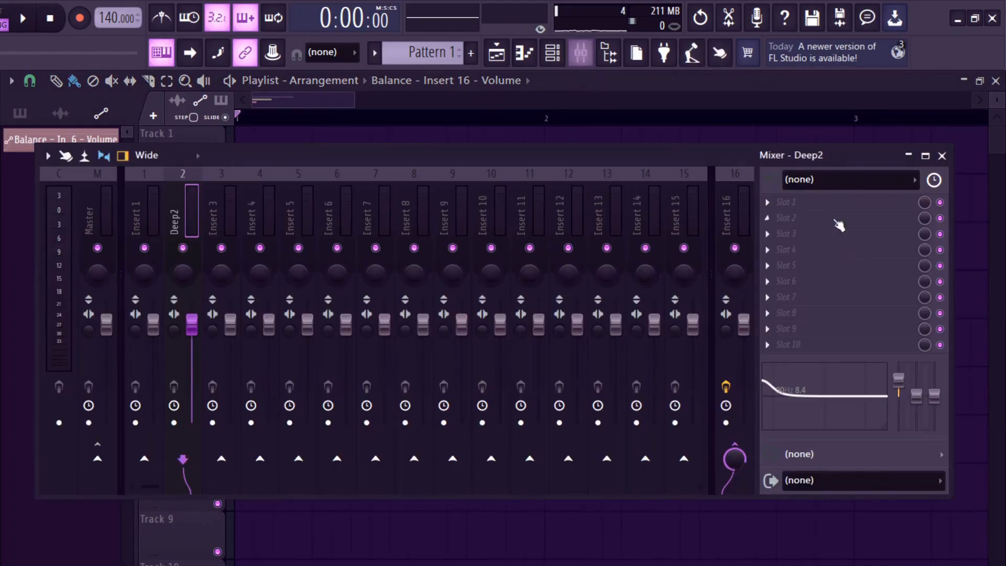
click(744, 214)
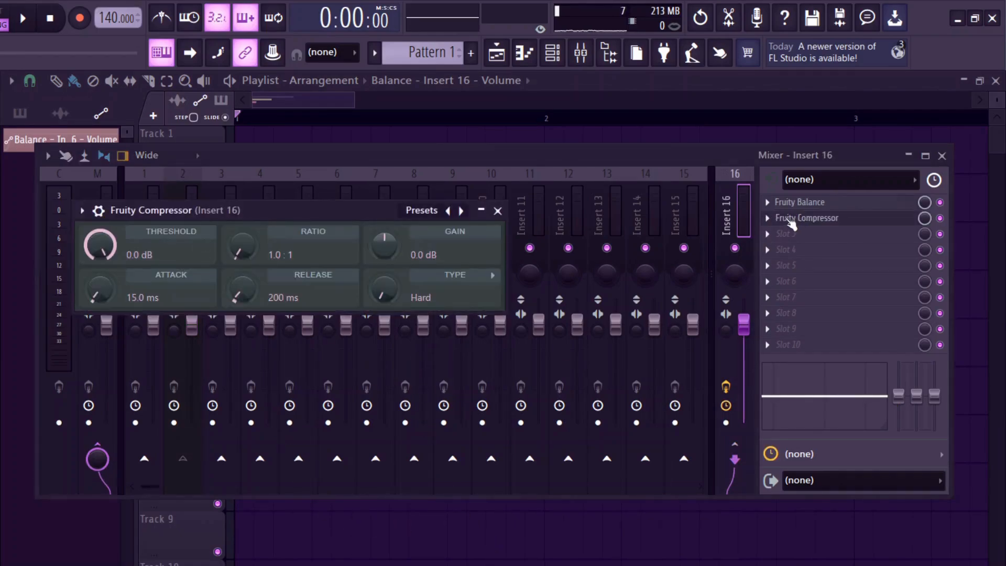
click(790, 219)
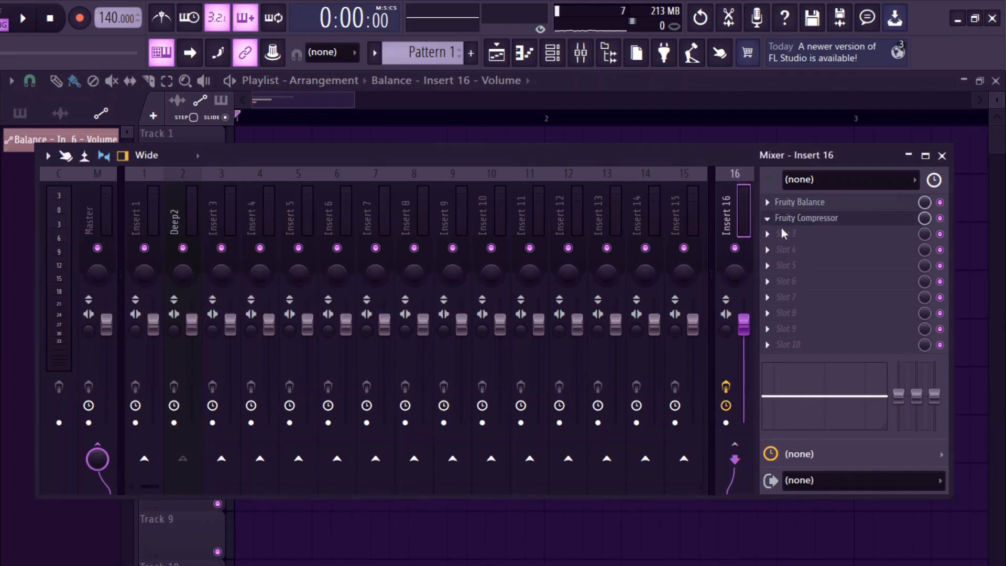
click(253, 422)
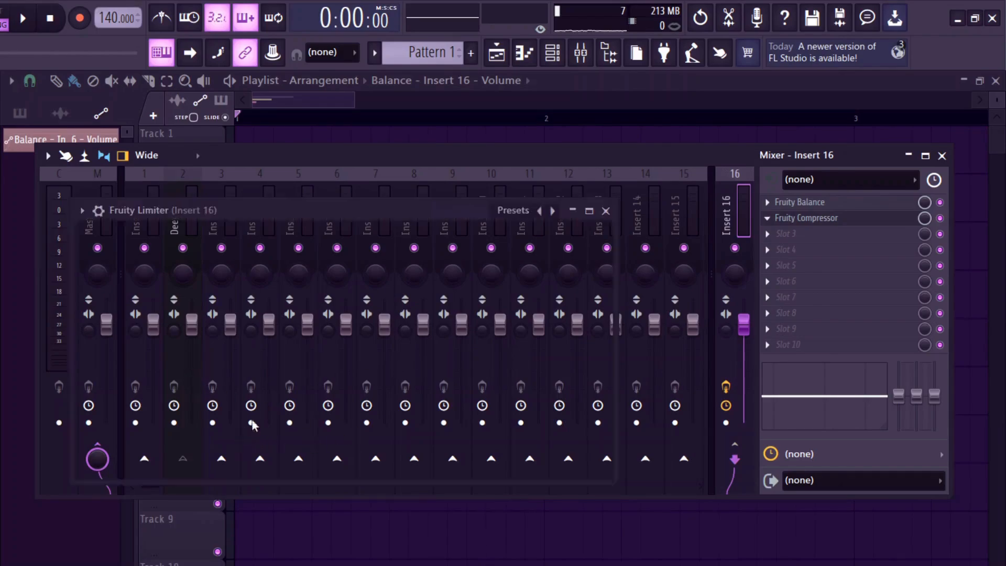
click(226, 466)
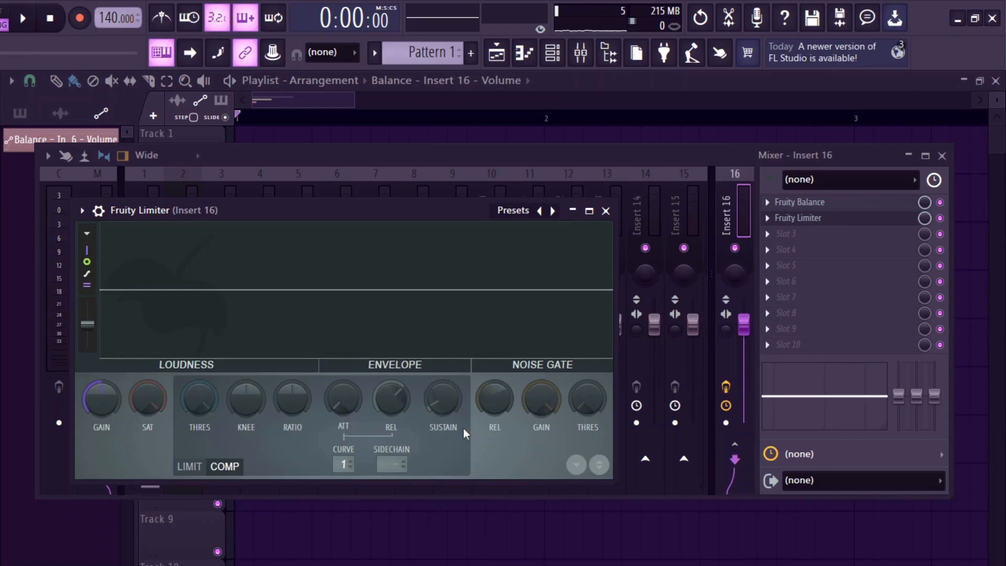
click(794, 218)
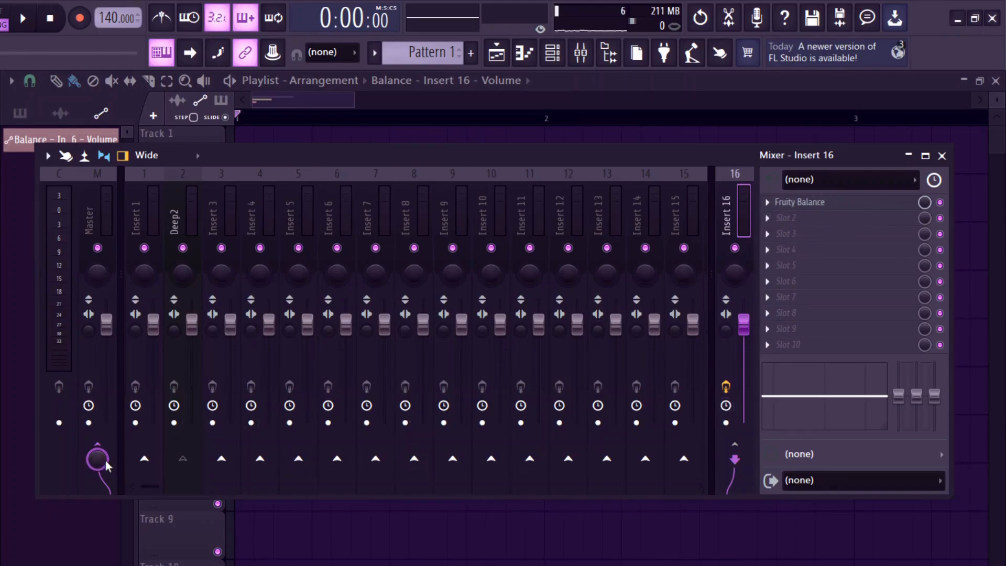
key(F9)
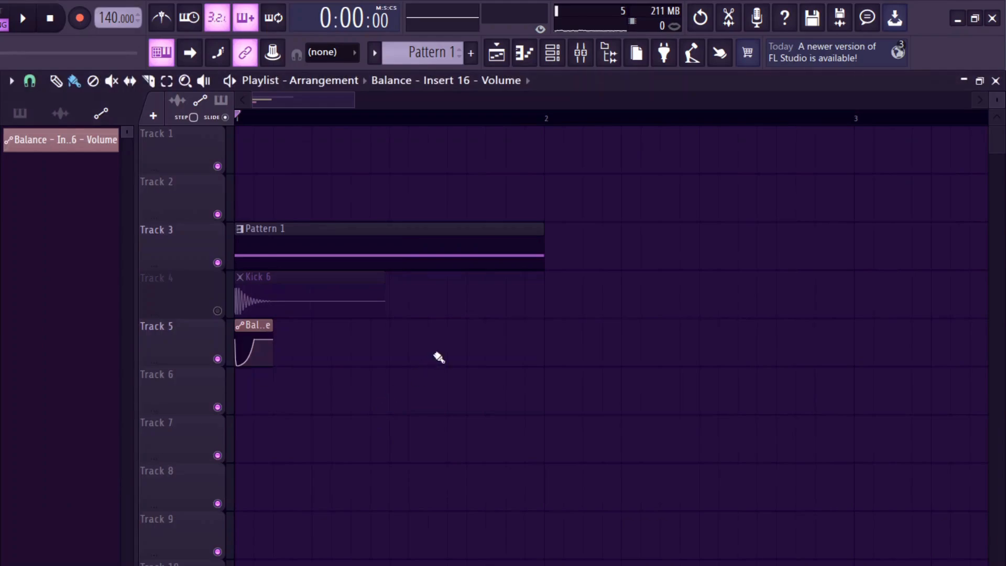
scroll(454, 357, down, 2)
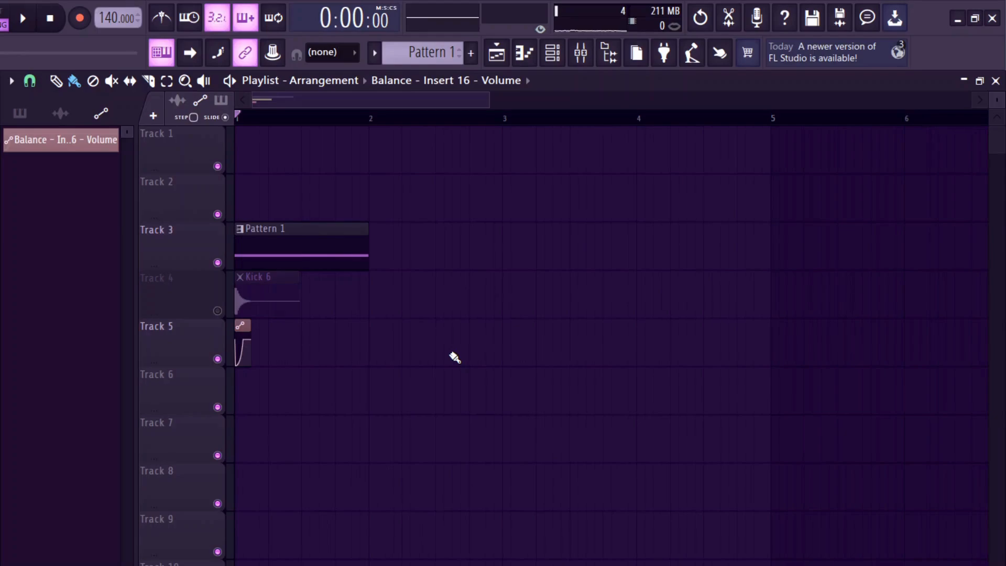
Delete the Pattern 1 clip from Track 3 and the Kick 6 clip from Track 4, keeping the volume automation clip
click(581, 52)
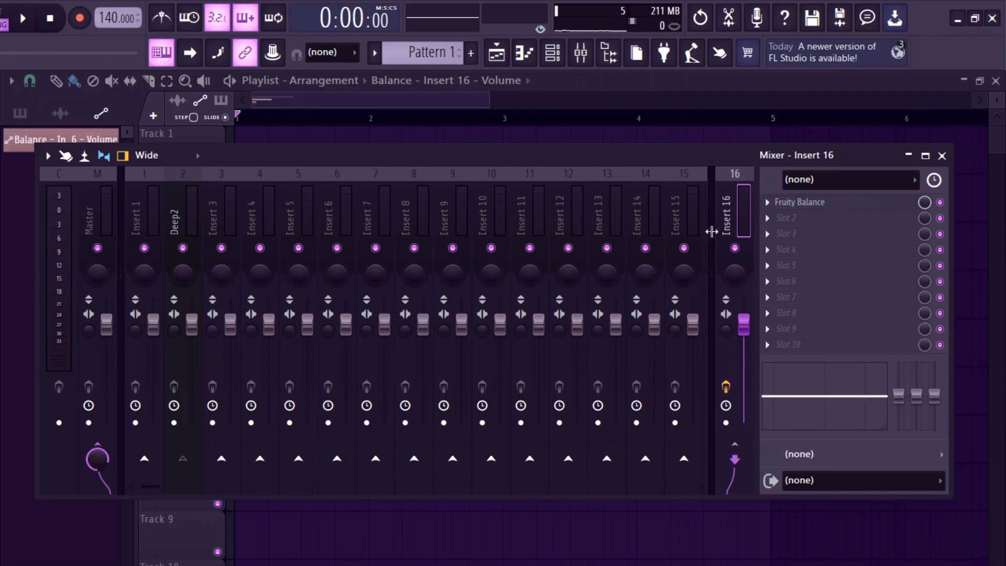
key(F9)
right_click(339, 261)
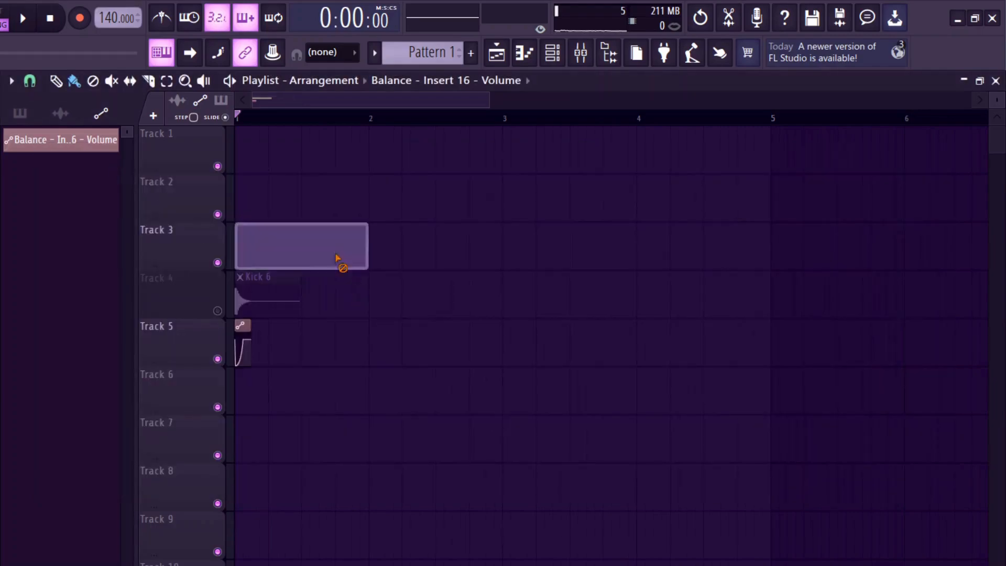
right_click(275, 295)
scroll(209, 330, up, 5)
Show the mixer with Insert 16 and its Fruity Balance effect, and return to the automation clip in the playlist
click(562, 59)
click(581, 54)
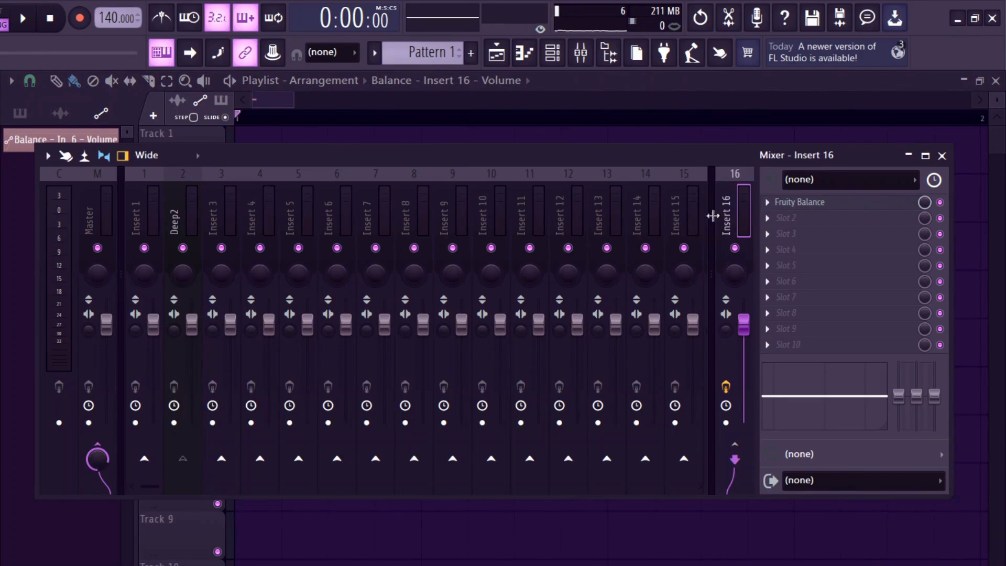
key(F9)
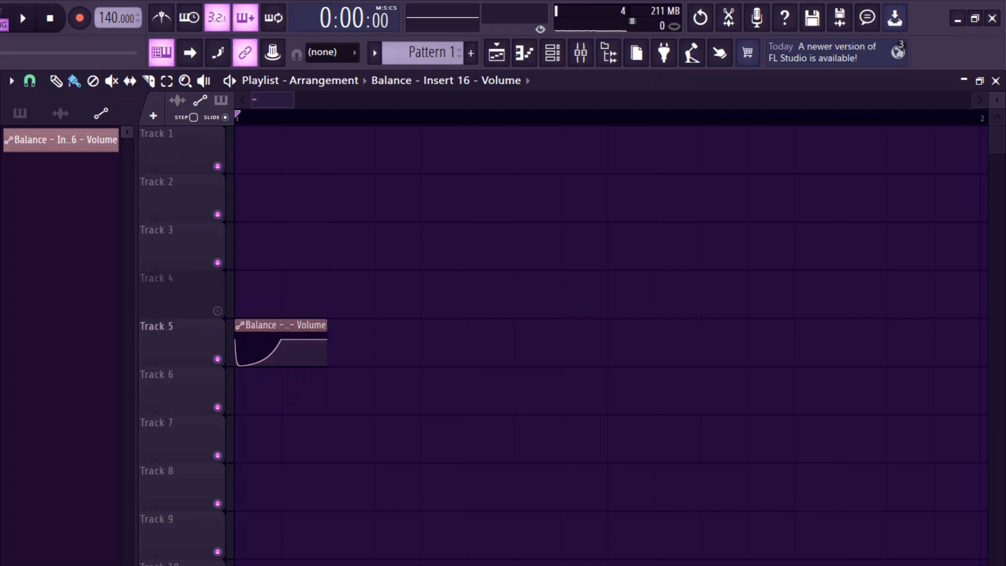
scroll(466, 262, down, 2)
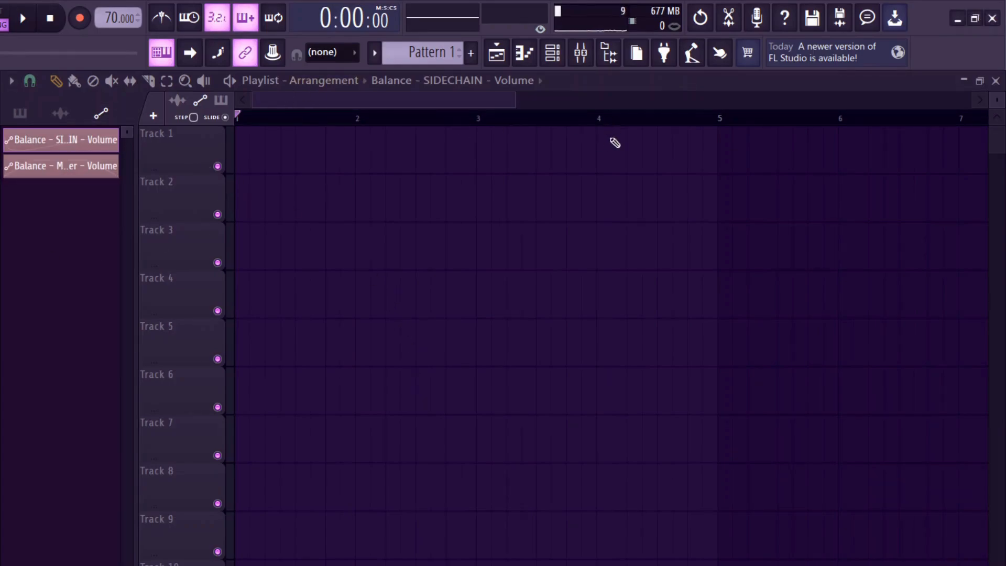
Inspect the Master track's effects in the mixer by viewing Fruity Balance, Youlean Loudness Meter 2 and SPAN, closing each one
click(582, 58)
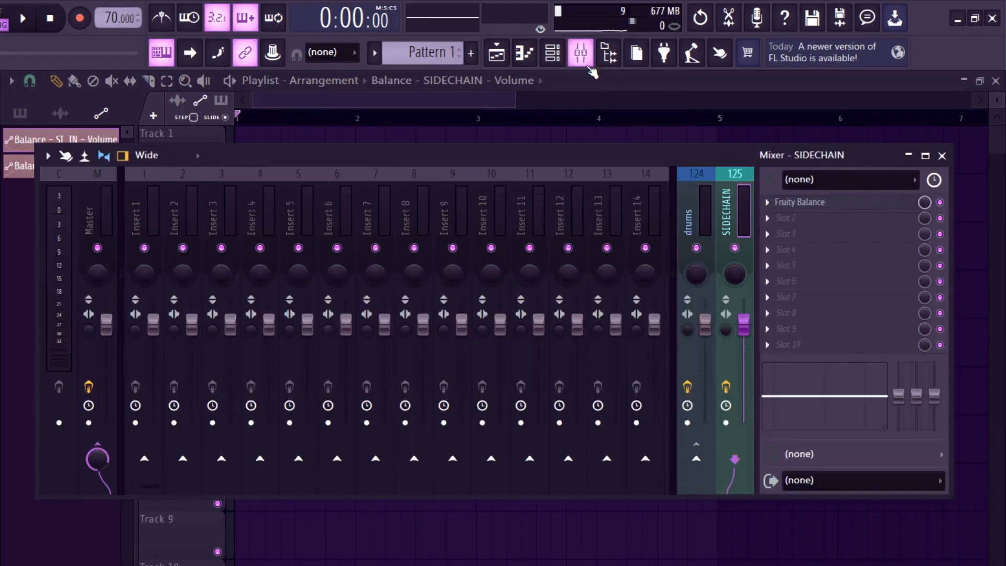
click(112, 206)
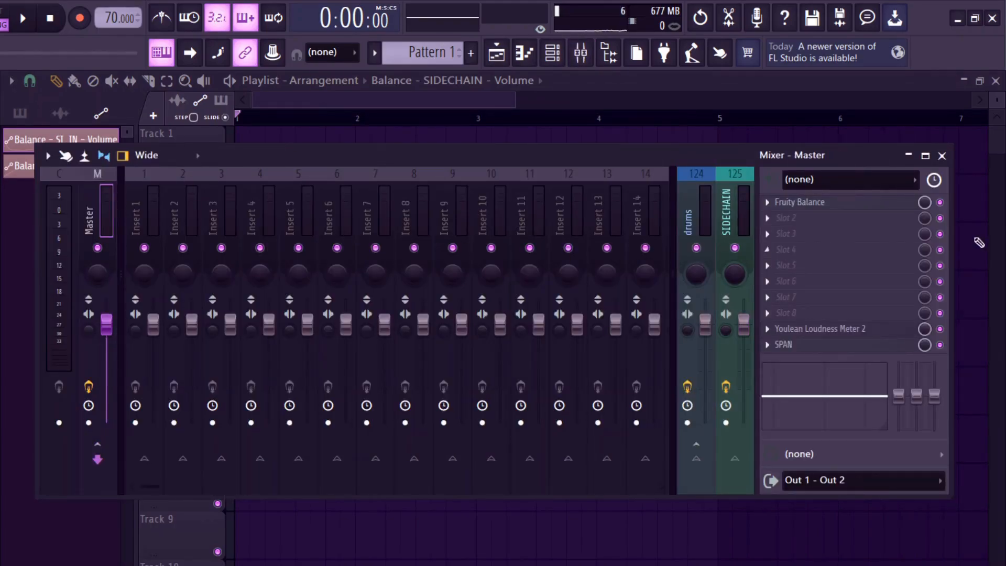
click(834, 205)
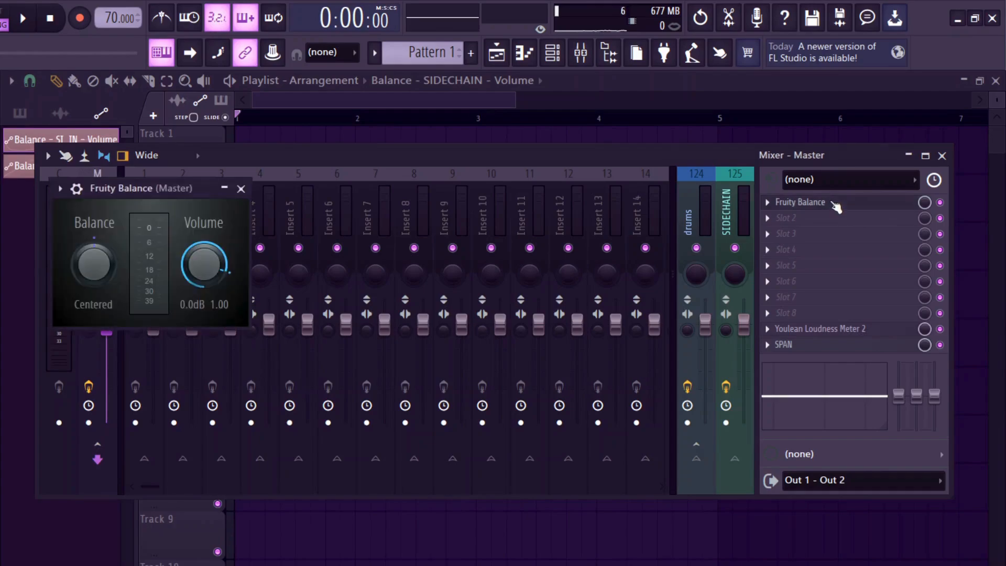
click(240, 188)
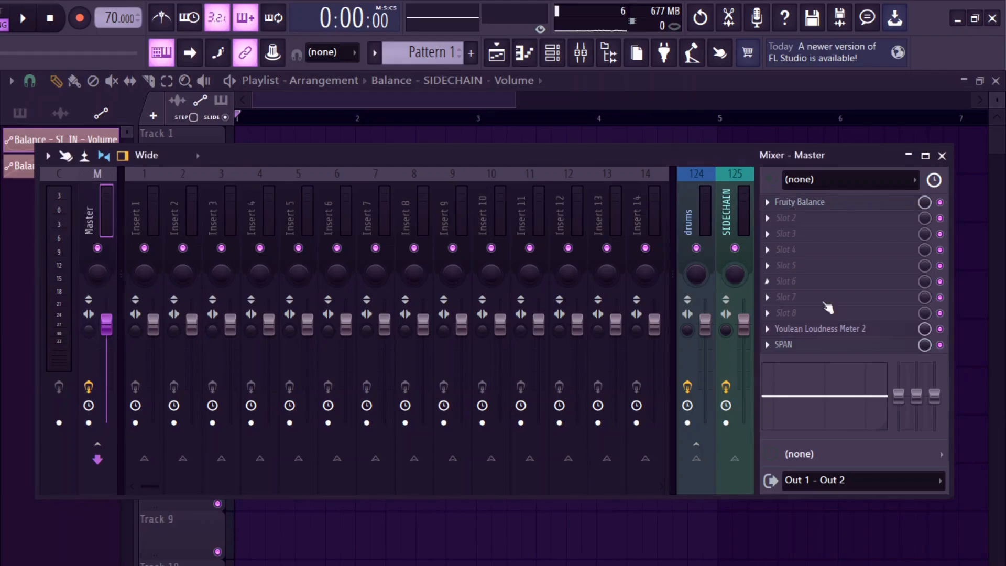
click(860, 327)
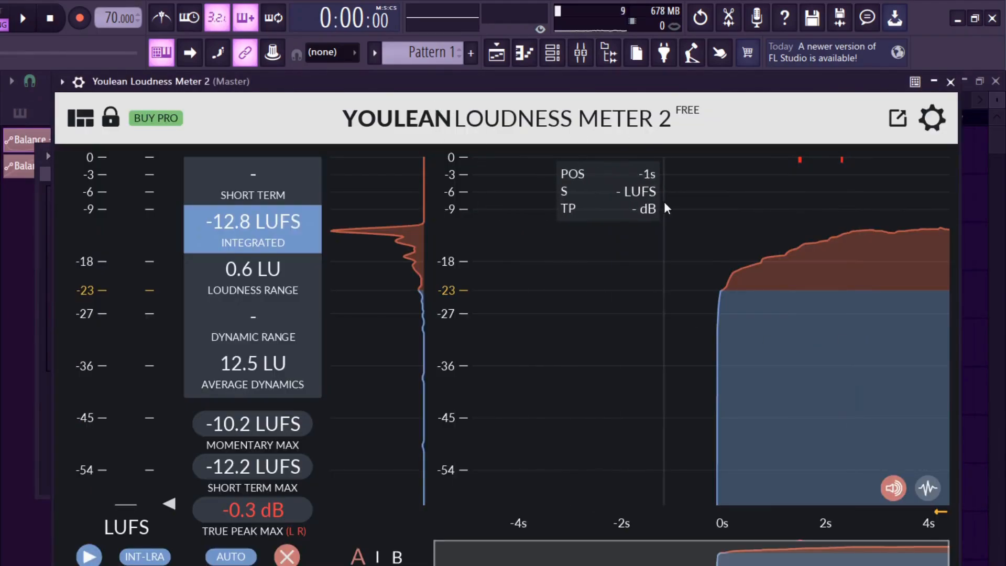
click(950, 81)
click(796, 344)
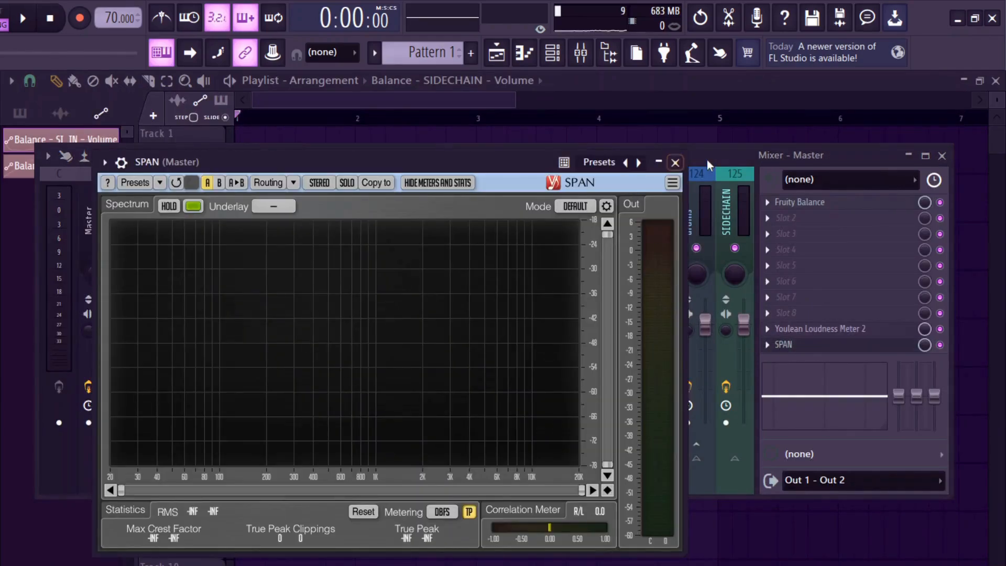
click(671, 161)
View the drums bus and its effects, and check how Inserts 3 to 8 are routed to it
click(689, 180)
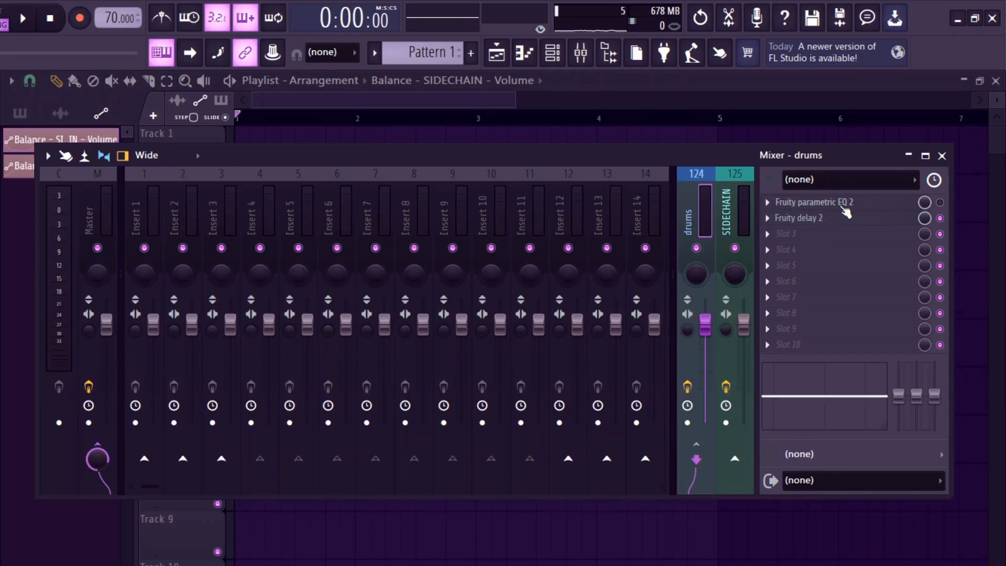
click(331, 218)
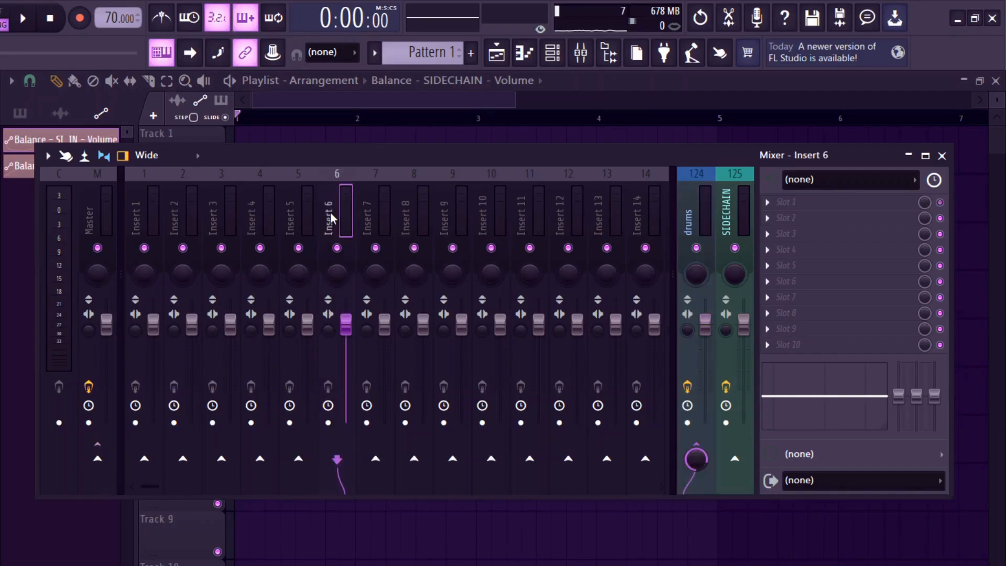
click(366, 220)
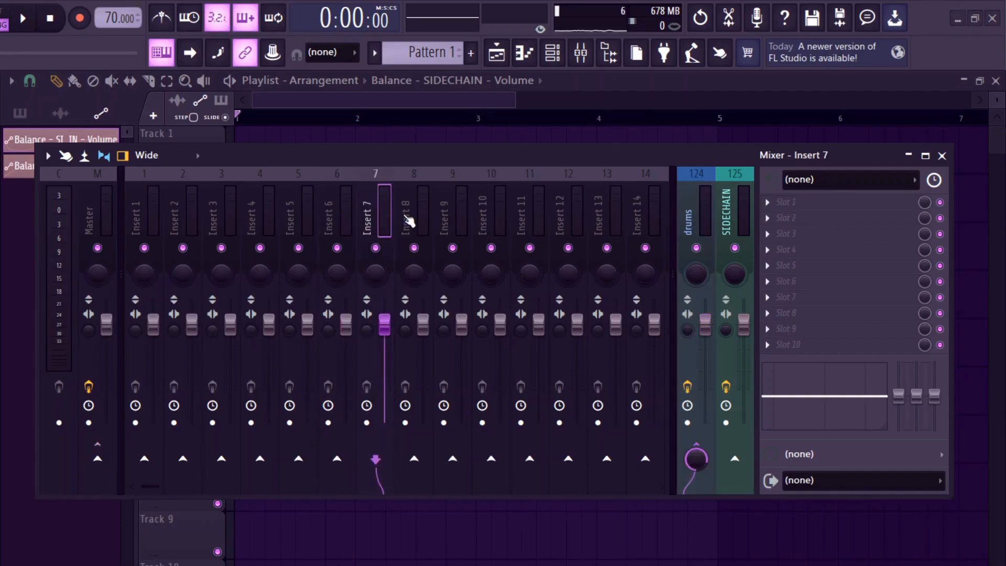
click(470, 212)
drag(419, 206, 240, 213)
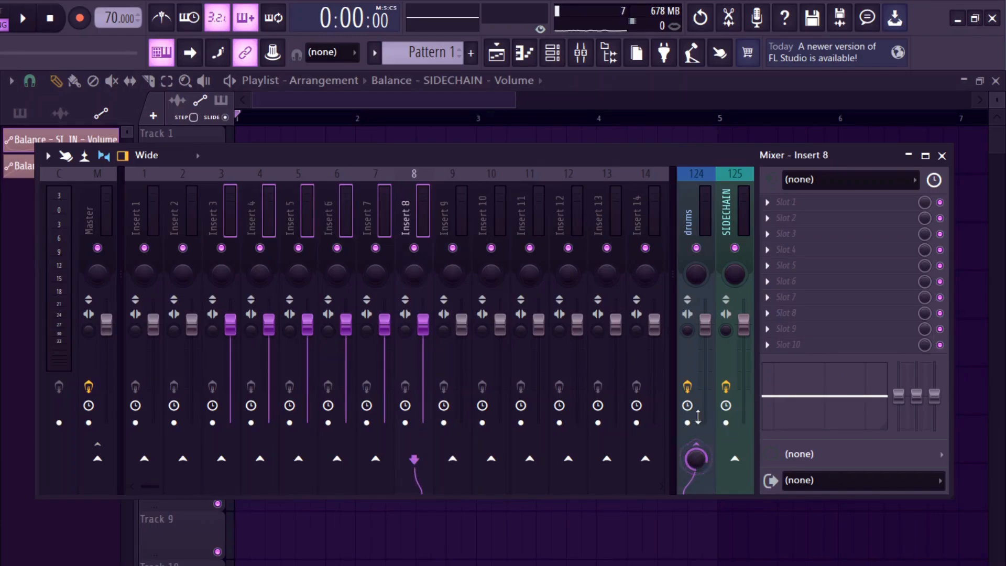
Compare the routing of Inserts 2, 8, 9 and 11, and show the SIDECHAIN bus with its effects
click(459, 217)
click(171, 210)
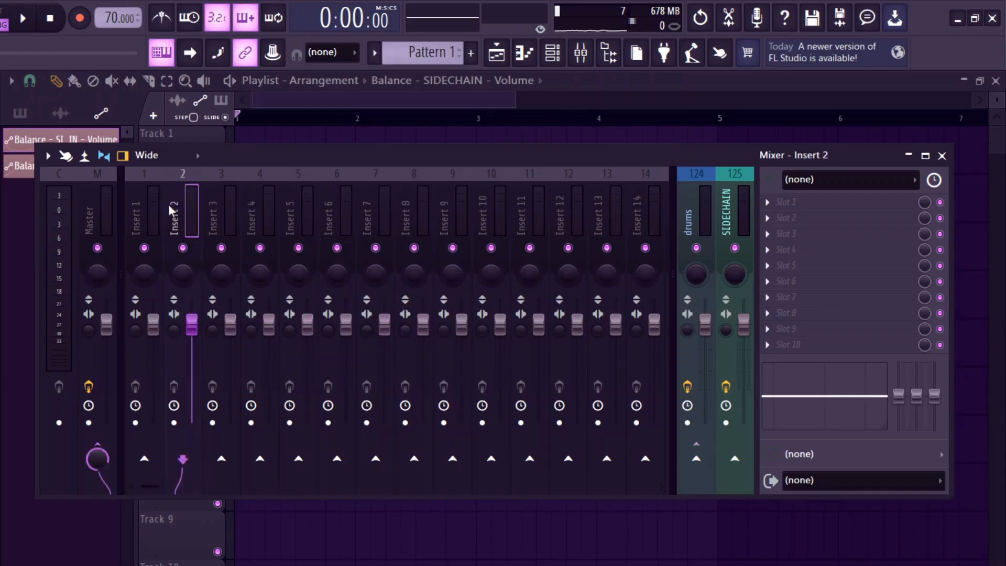
click(419, 215)
click(533, 213)
click(734, 210)
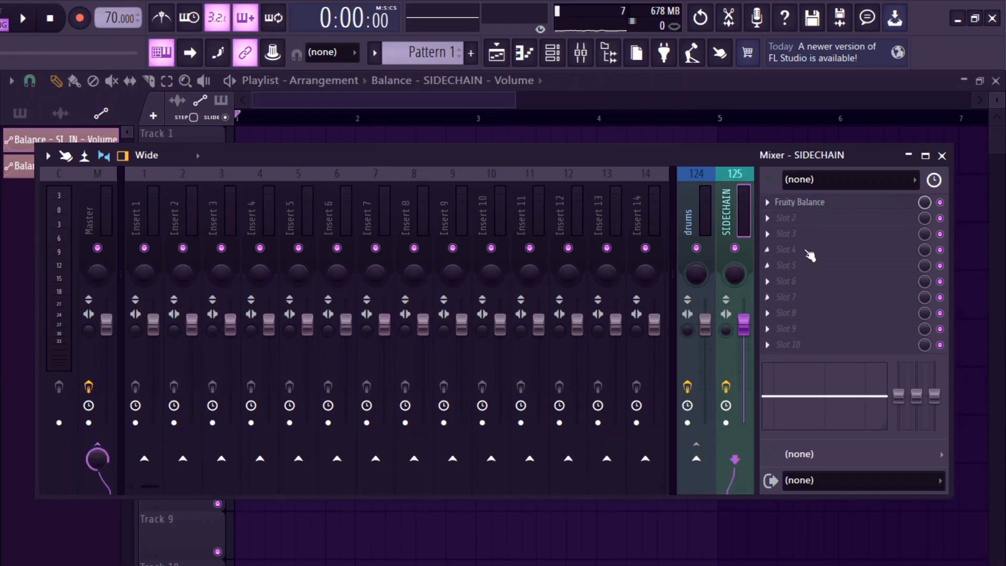
Look through the insert tracks from Insert 14 back to Insert 1 to review their routing beside the drums and SIDECHAIN buses
click(647, 225)
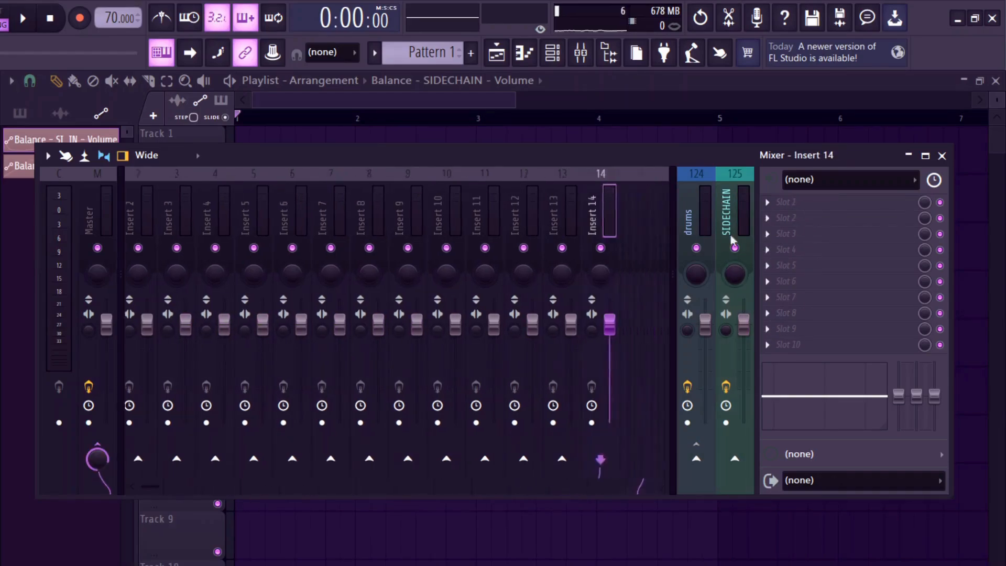
drag(732, 240, 891, 221)
drag(651, 219, 32, 230)
click(221, 210)
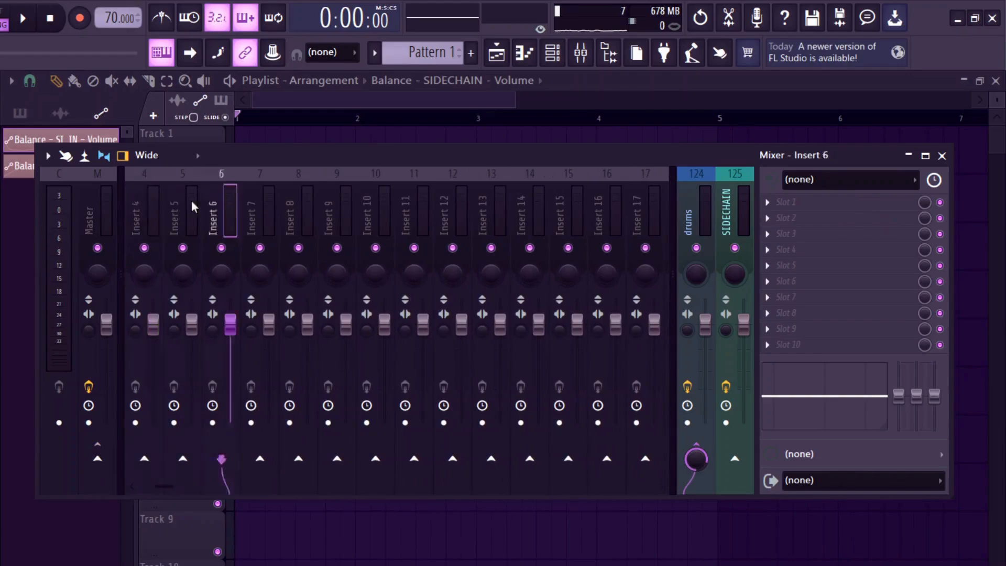
drag(192, 207, 79, 223)
drag(229, 228, 13, 227)
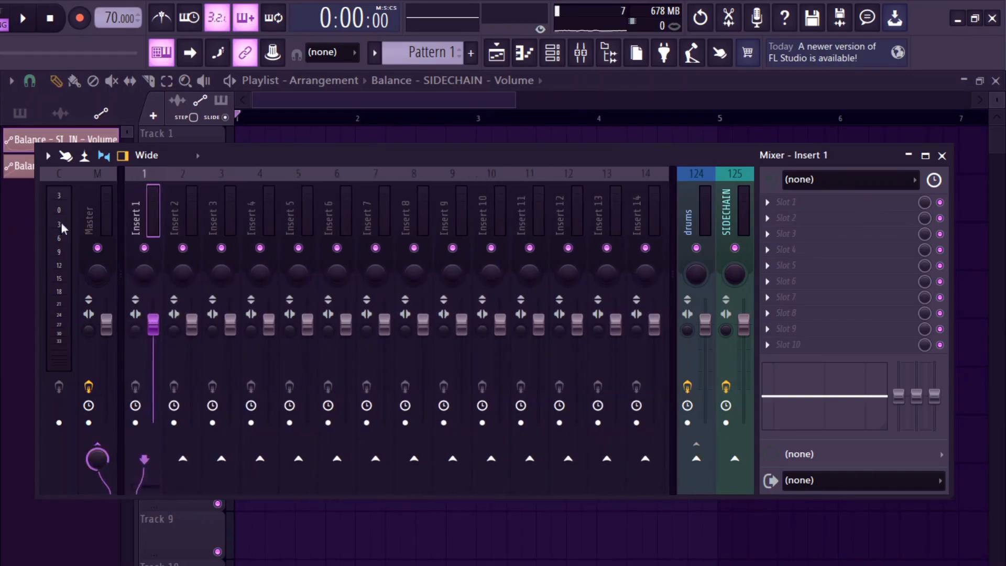